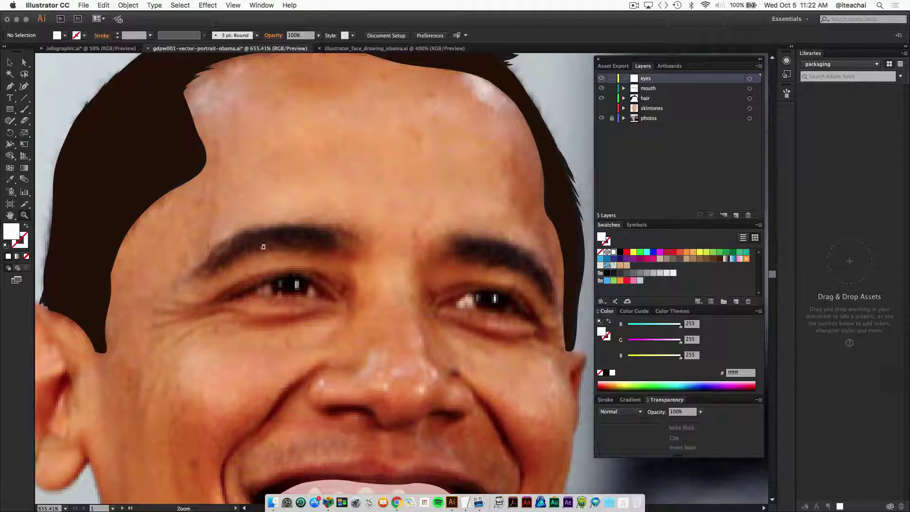
Step: Draw a circle about 0.18 in wide around the iris of the portrait's left-hand eye with the Ellipse tool
drag(214, 243, 412, 451)
drag(457, 251, 420, 355)
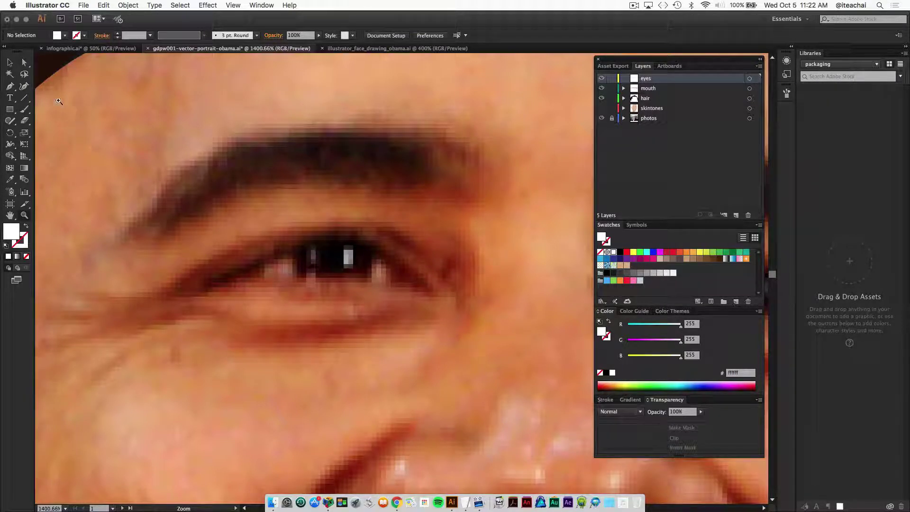
click(9, 110)
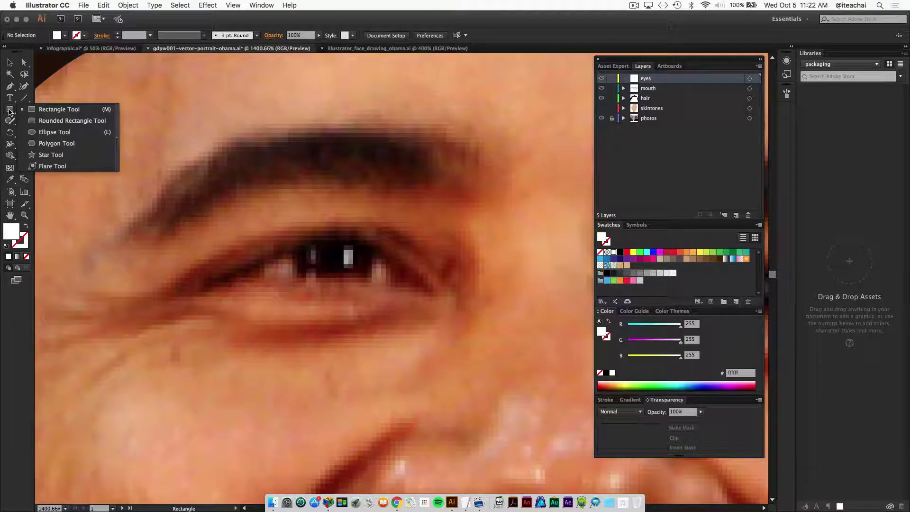
click(44, 132)
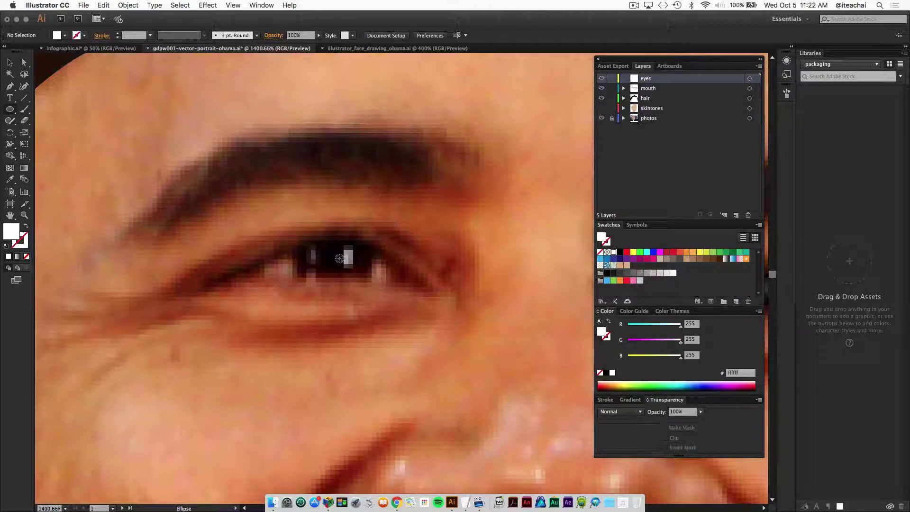
drag(339, 258, 378, 293)
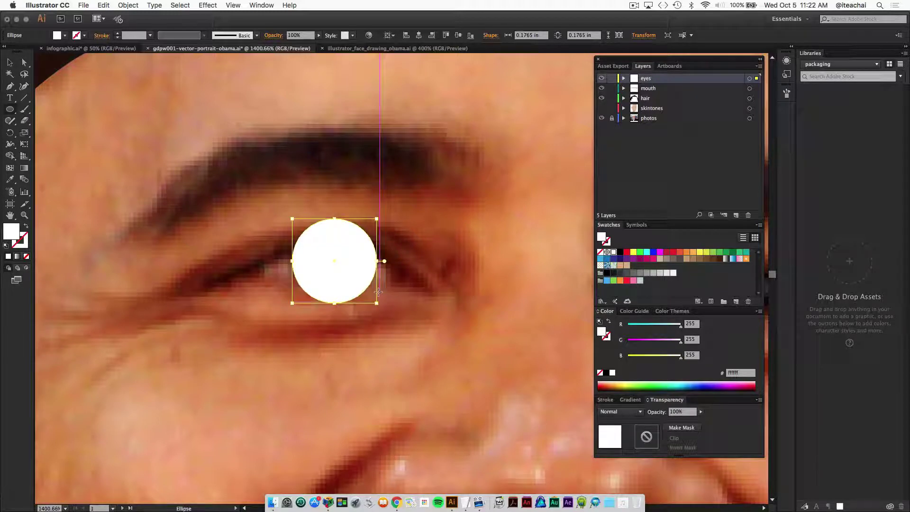
Step: Give the iris circle a black 0.25 pt stroke and no fill
click(84, 36)
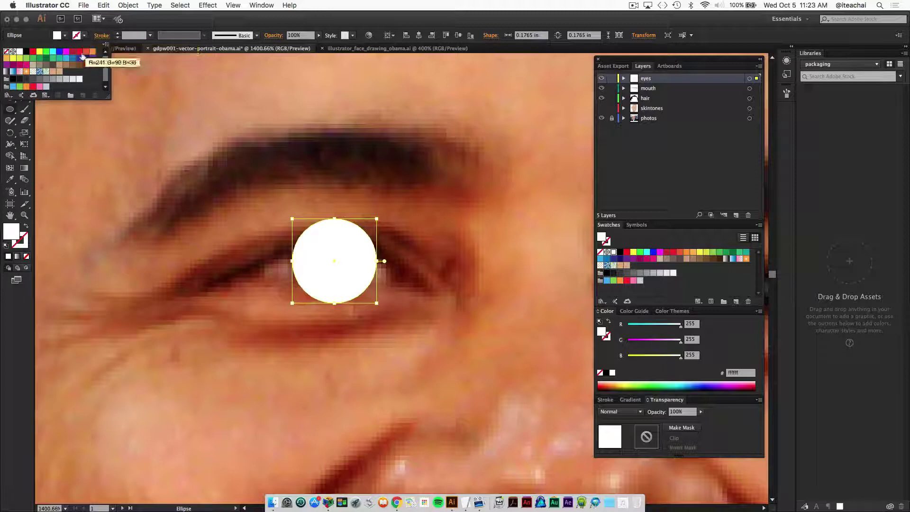
click(13, 78)
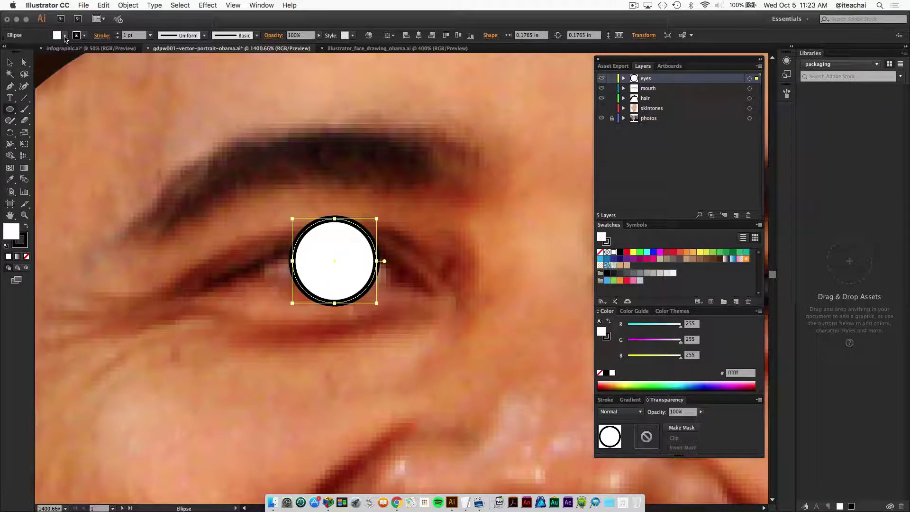
click(6, 51)
click(150, 35)
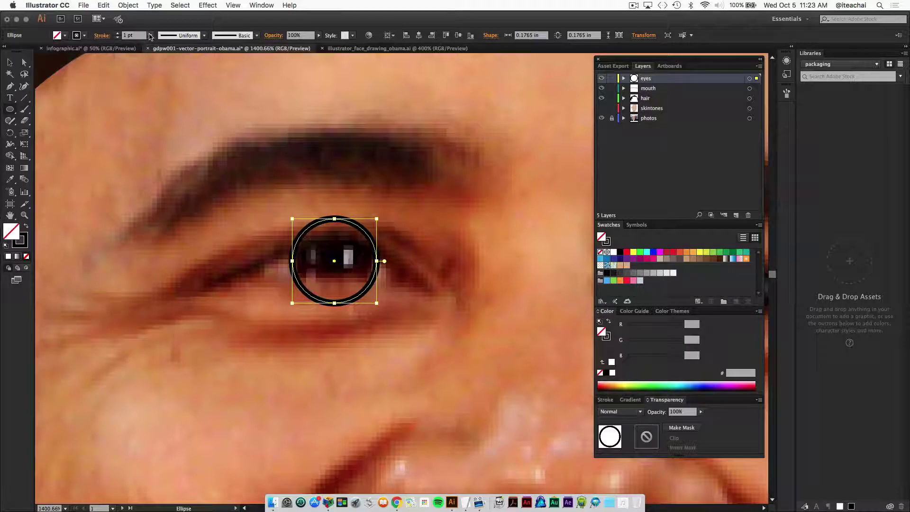
click(160, 45)
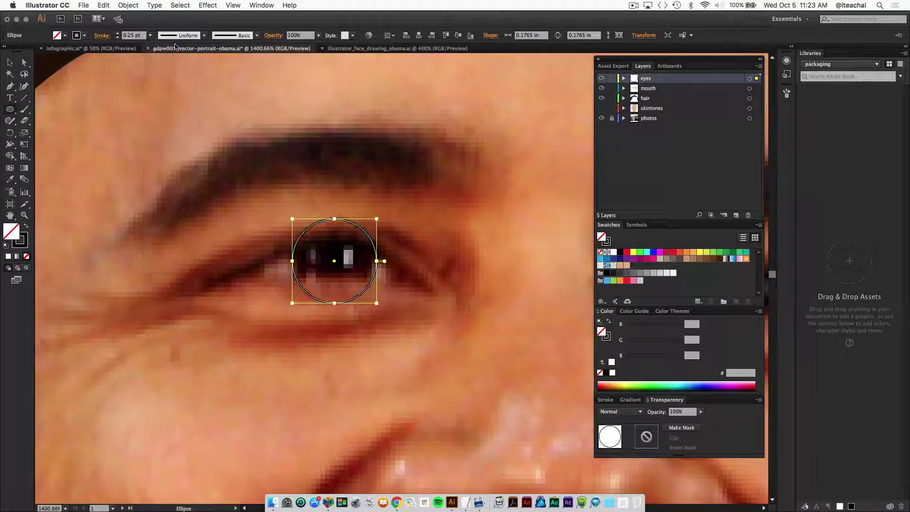
Step: Trace the eye opening as a closed Pen tool path along the upper and lower lids, from corner to corner
click(9, 87)
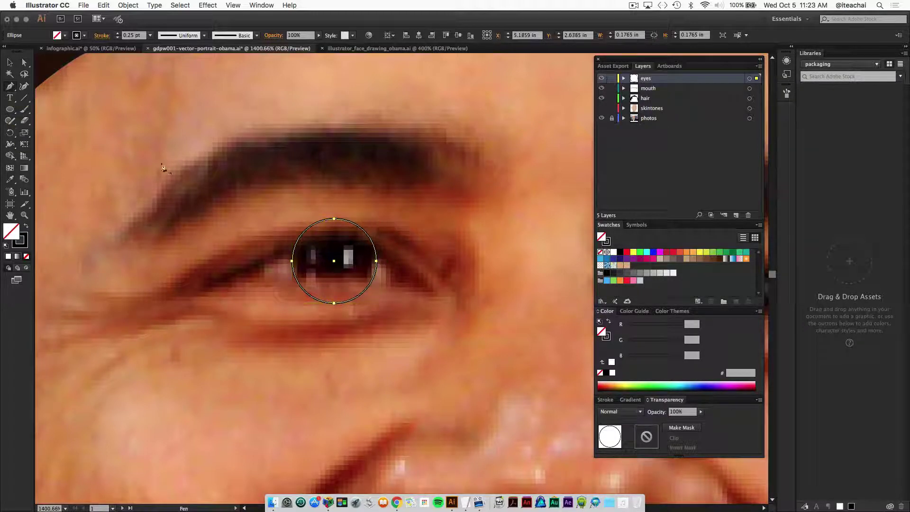
click(227, 281)
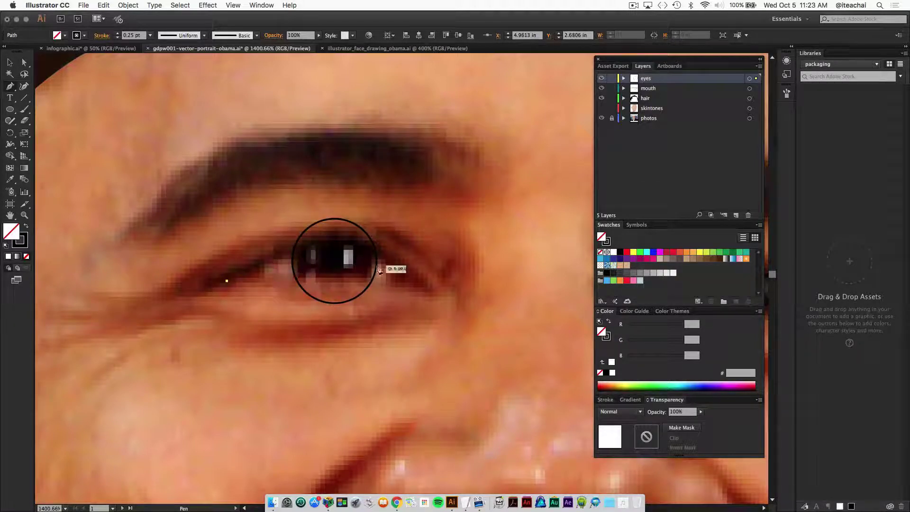
drag(411, 281, 492, 364)
click(411, 282)
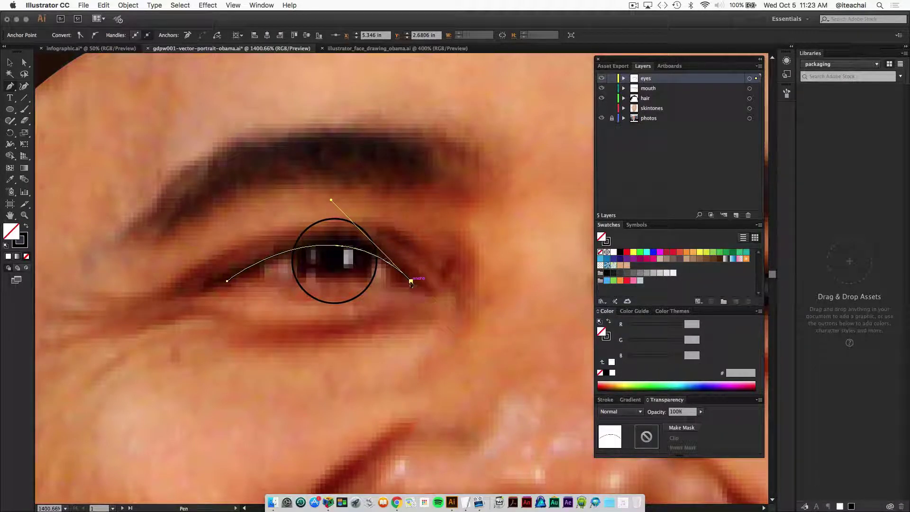
super+click(410, 287)
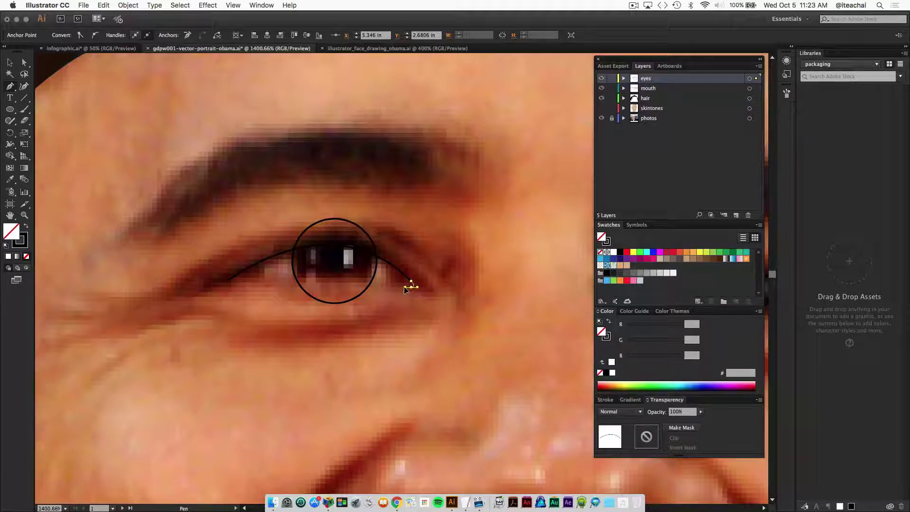
drag(411, 286, 344, 288)
drag(411, 286, 225, 284)
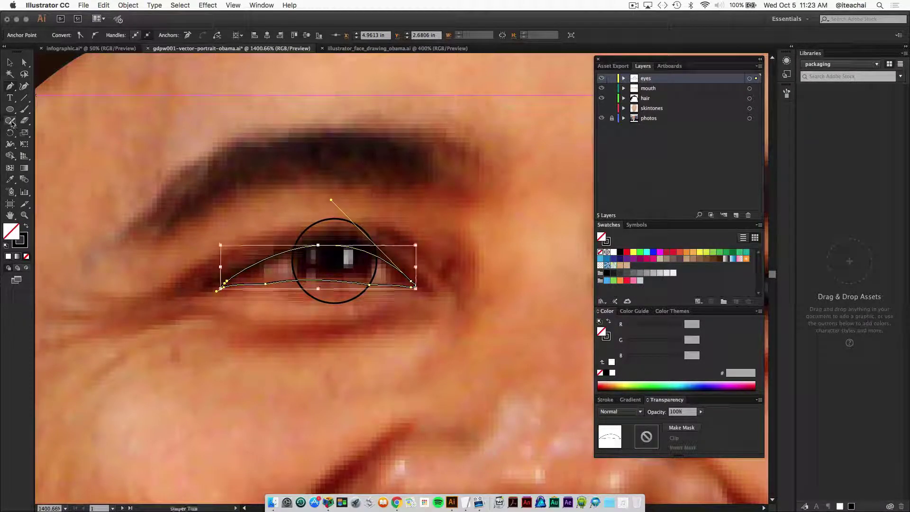
Step: Smooth the lower lid edge of the eye opening path with the Smooth tool and deselect it
drag(9, 120, 47, 144)
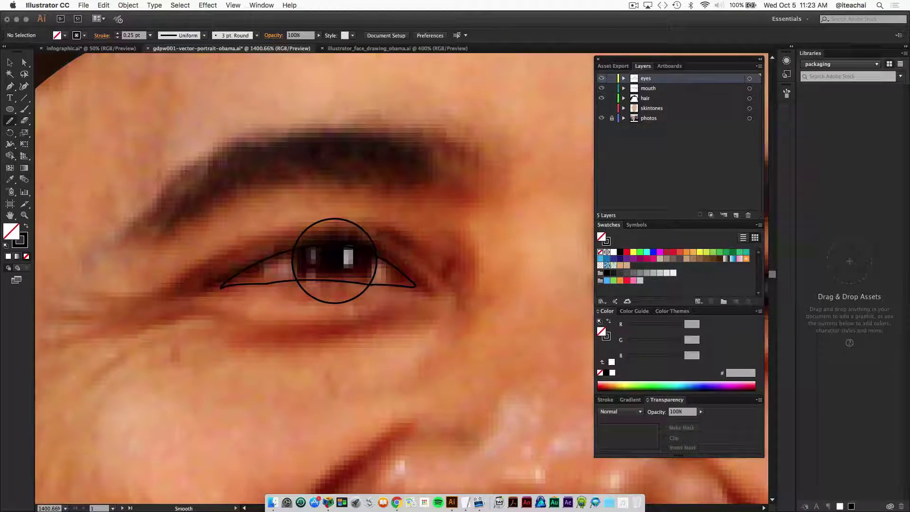
super+click(263, 285)
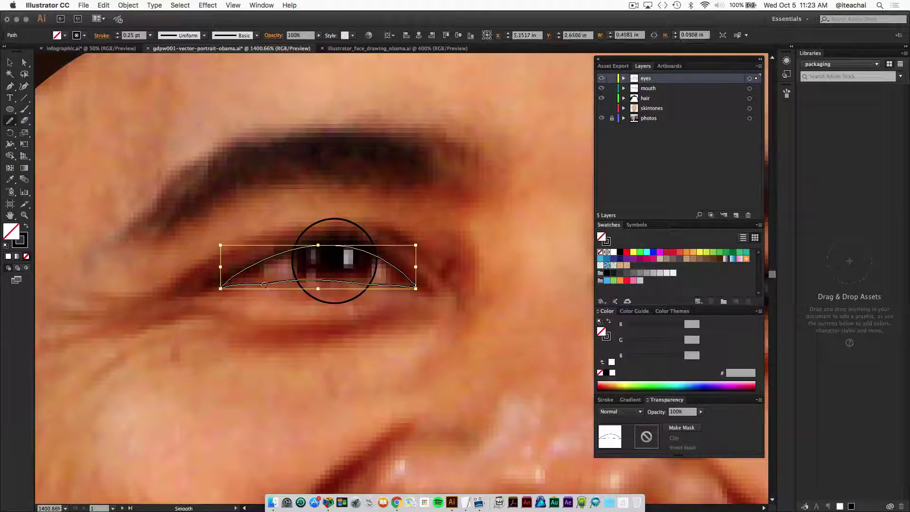
drag(264, 284, 395, 286)
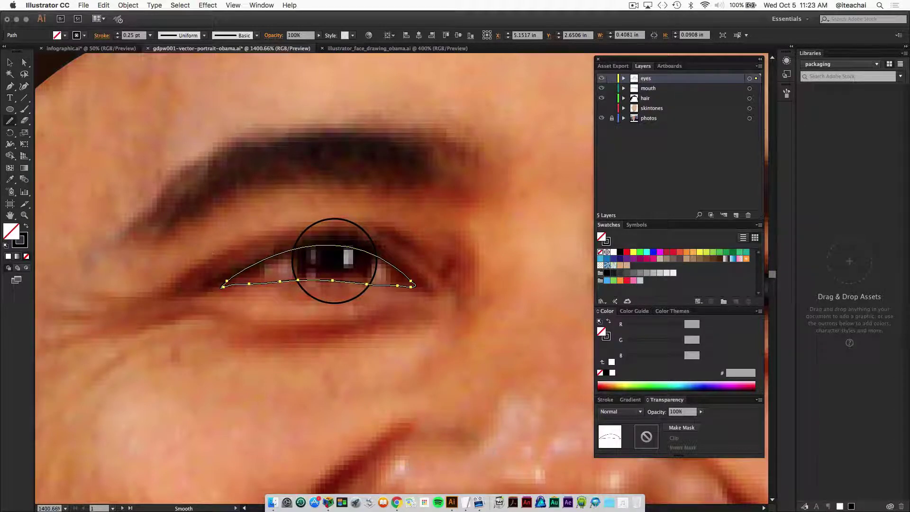
click(10, 62)
click(375, 154)
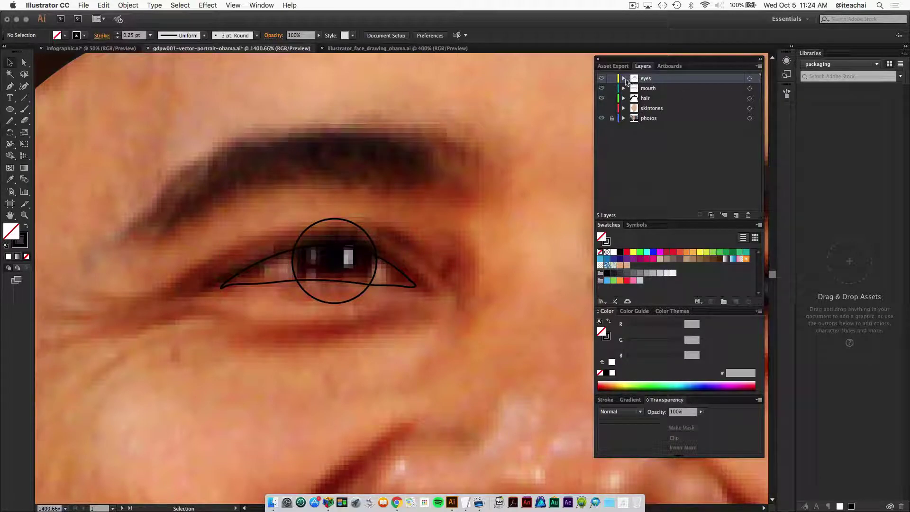
Step: Expand the eyes layer and rename its ellipse "iris"
click(623, 78)
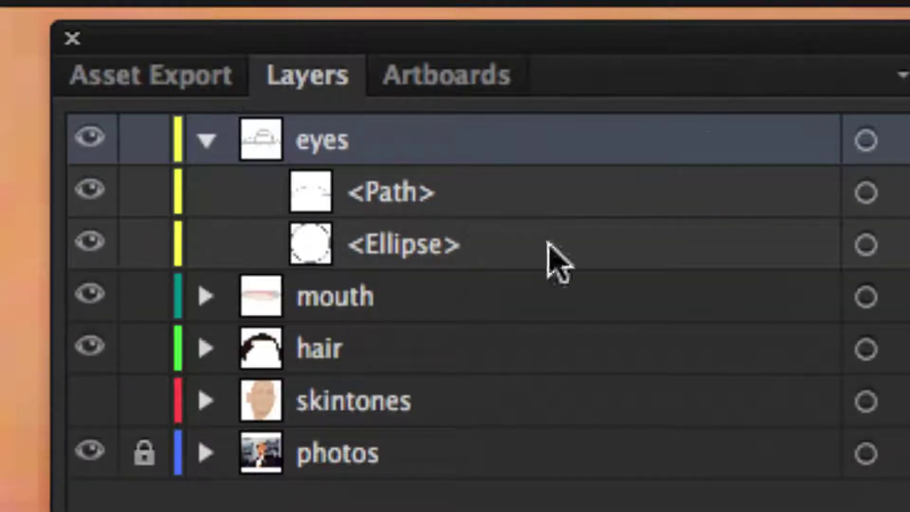
click(416, 245)
double_click(416, 245)
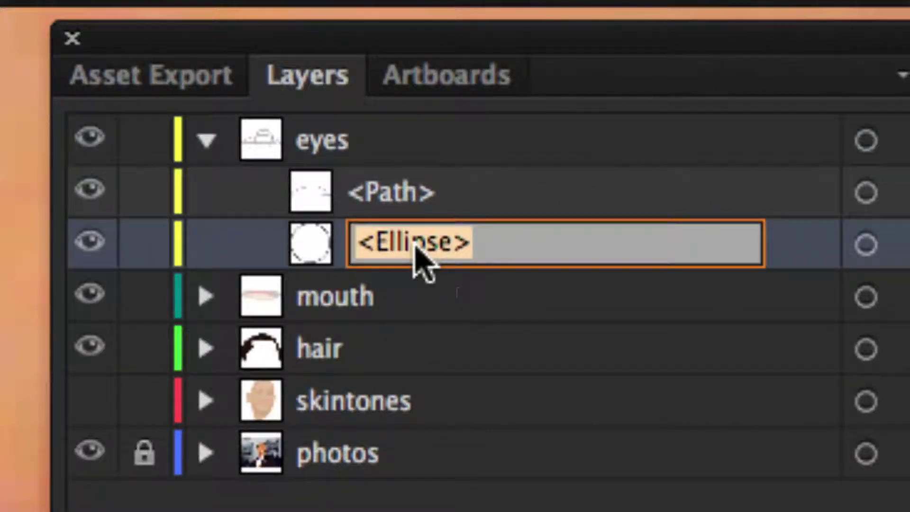
text(iris)
key(Return)
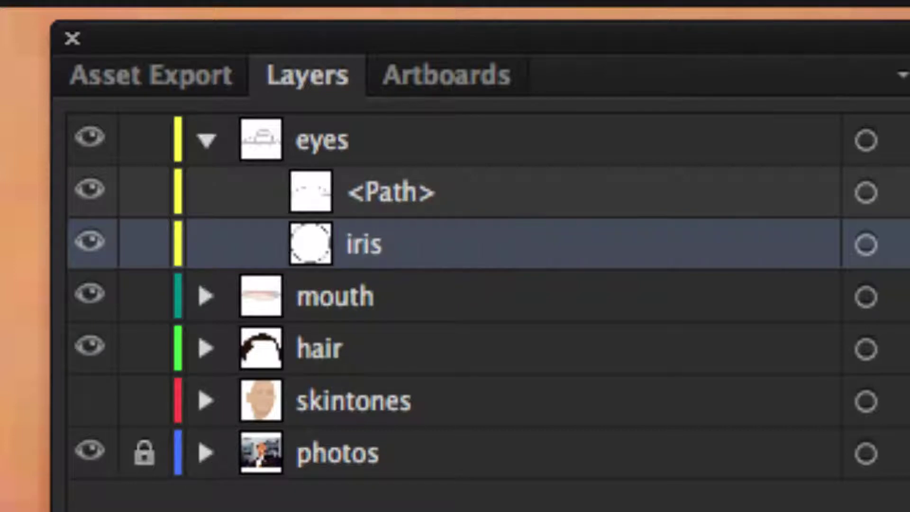
Step: Rename the eye opening path in the eyes layer "opening (mask)"
click(393, 209)
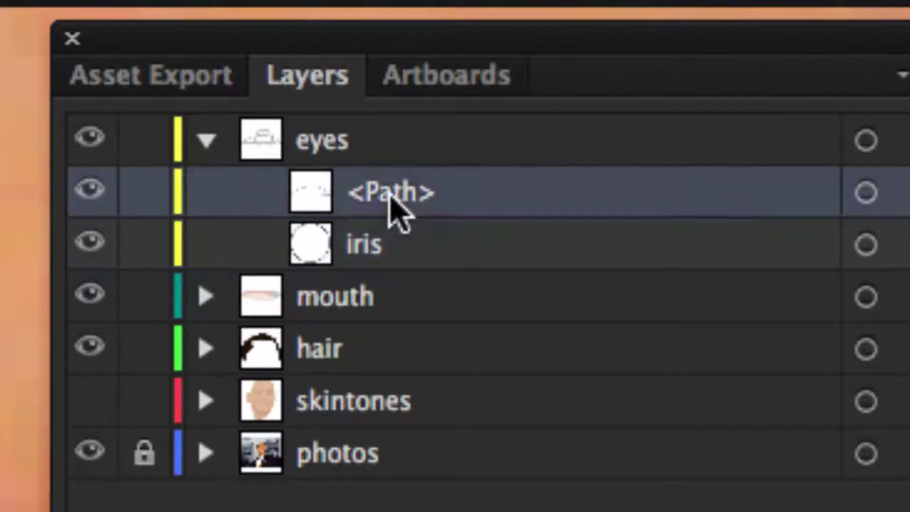
double_click(394, 209)
text(opening (mask)
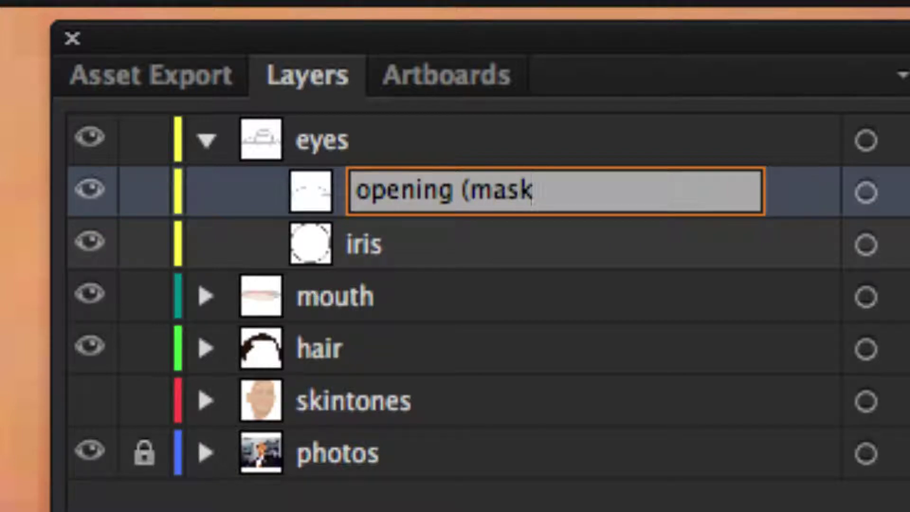
text())
key(Return)
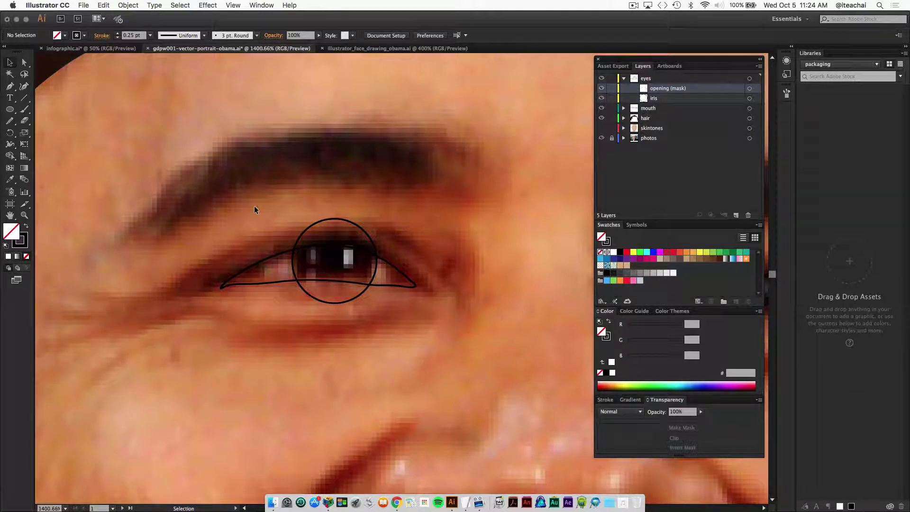
Step: Make a clipping mask from the iris circle and the eye opening path, and deselect the result
drag(385, 343, 411, 299)
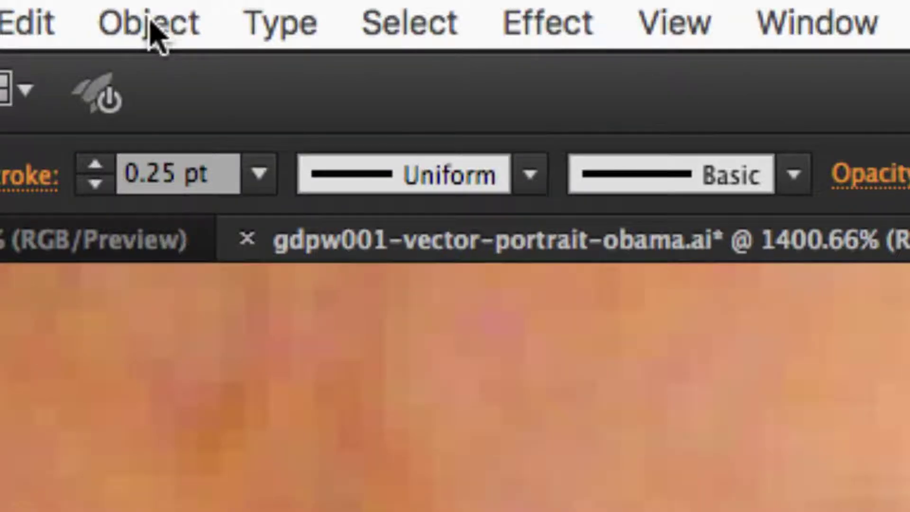
click(148, 23)
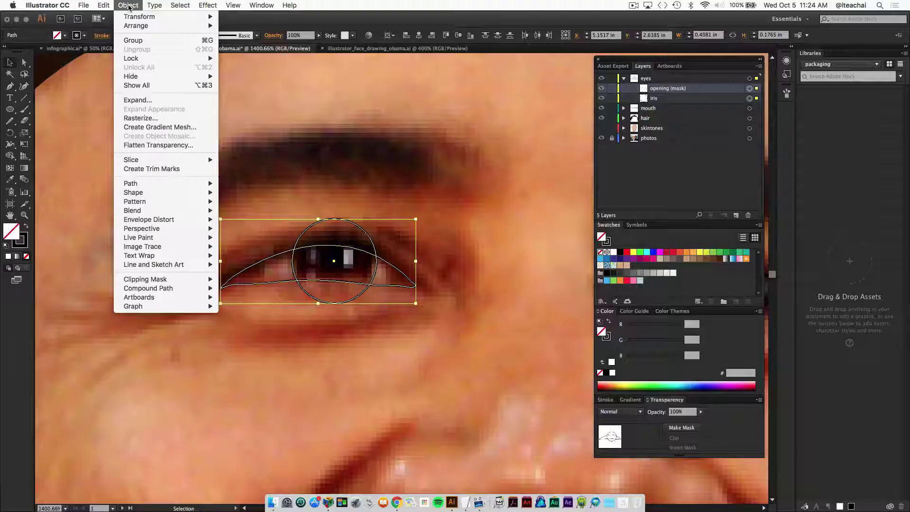
mouse_move(127, 280)
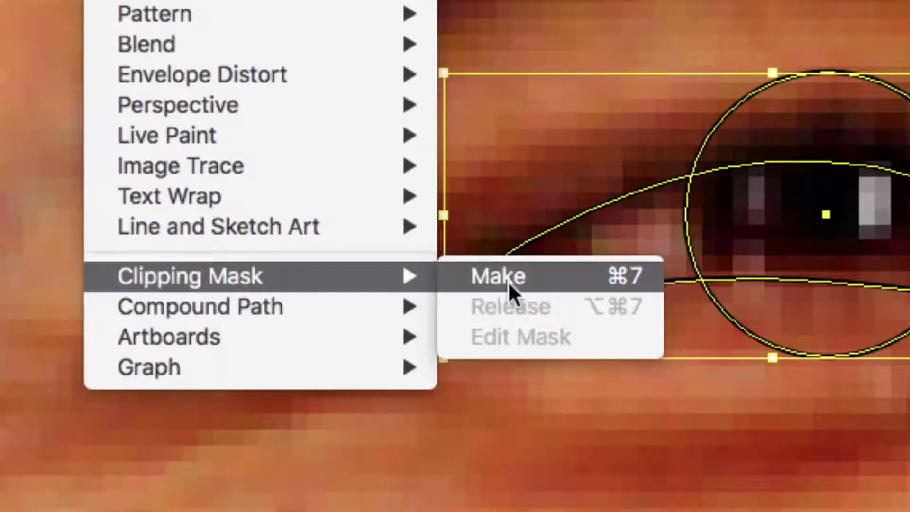
click(558, 279)
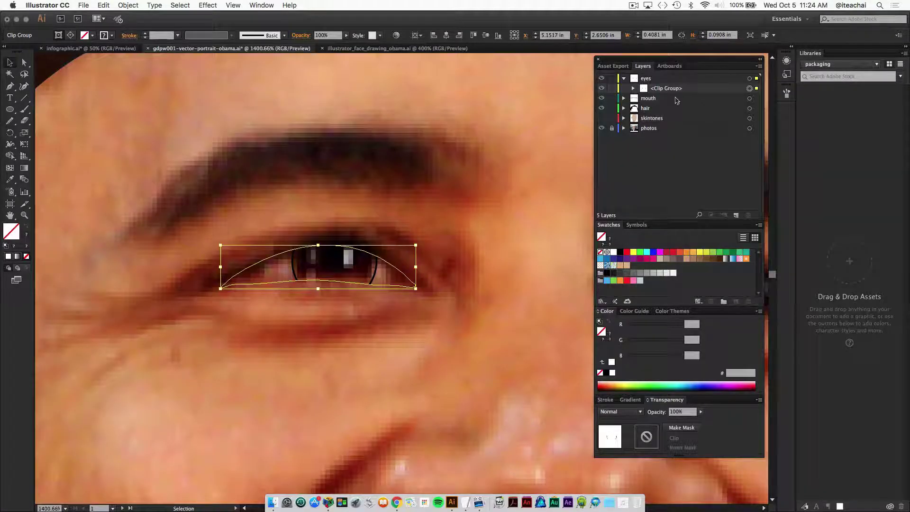
click(432, 248)
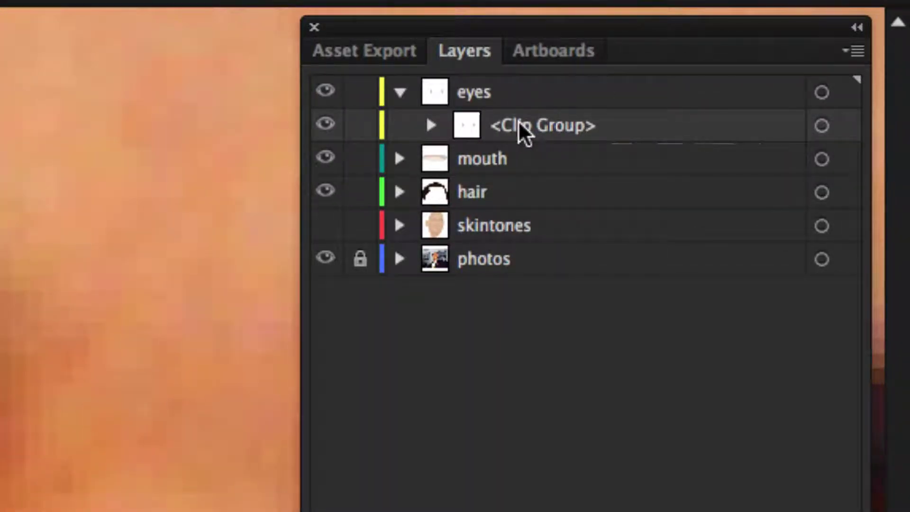
Step: Expand the clip group and fill the opening (mask) path with the light gray #f2f2f2 swatch
click(431, 125)
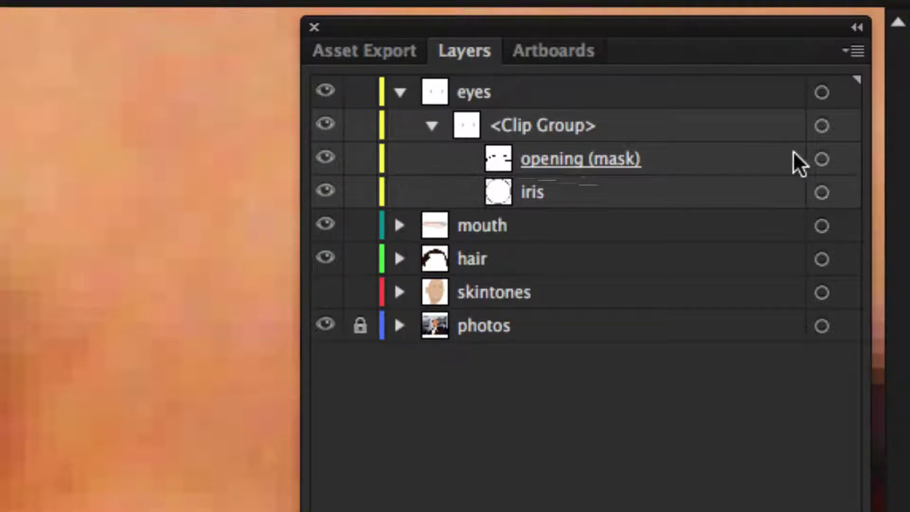
click(821, 159)
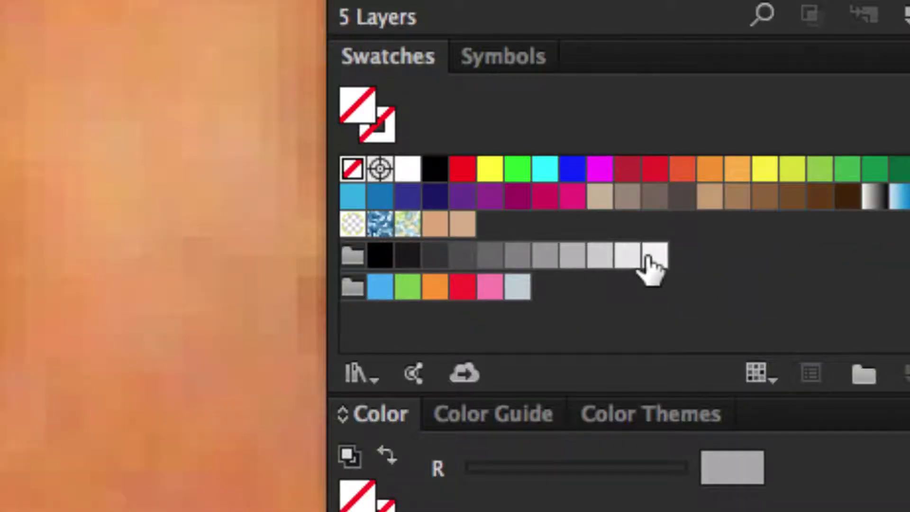
click(653, 258)
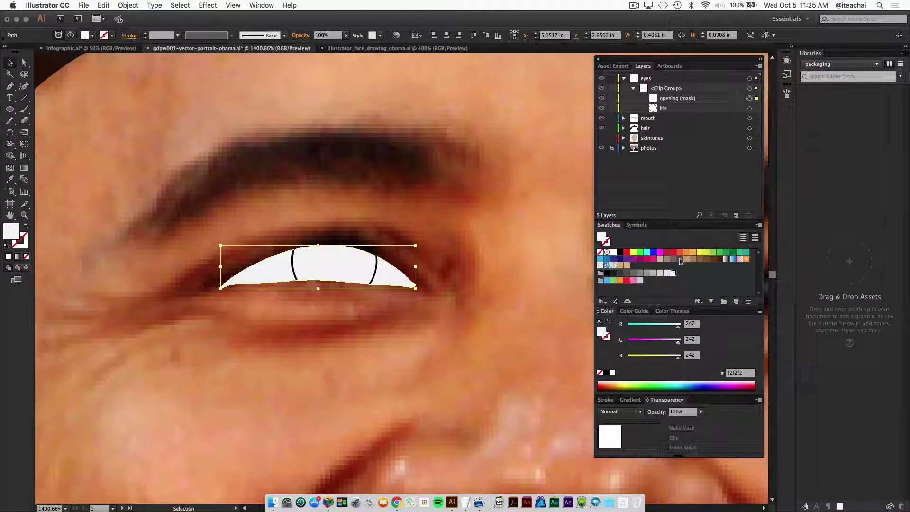
Step: Fill the iris with dark brown #42210b, remove its stroke, and collapse the clip group
click(748, 108)
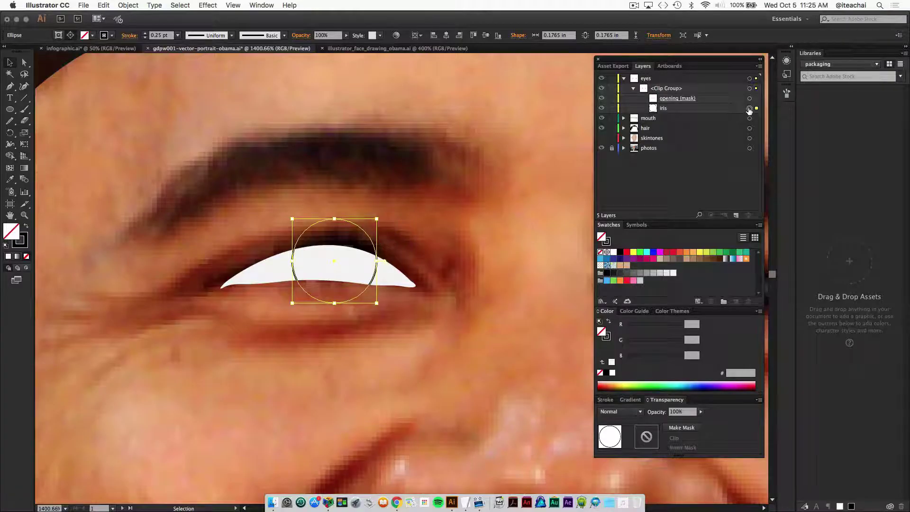
click(719, 259)
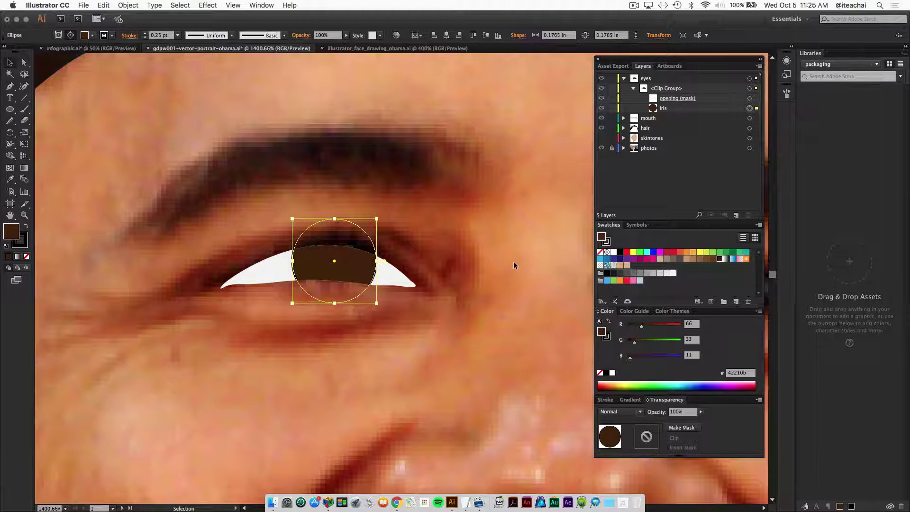
key(x)
key(slash)
key(x)
click(496, 239)
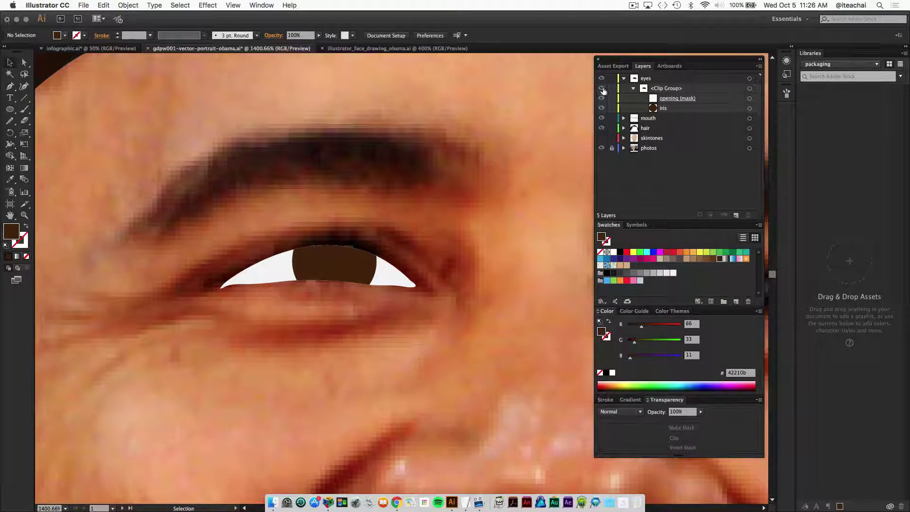
click(633, 88)
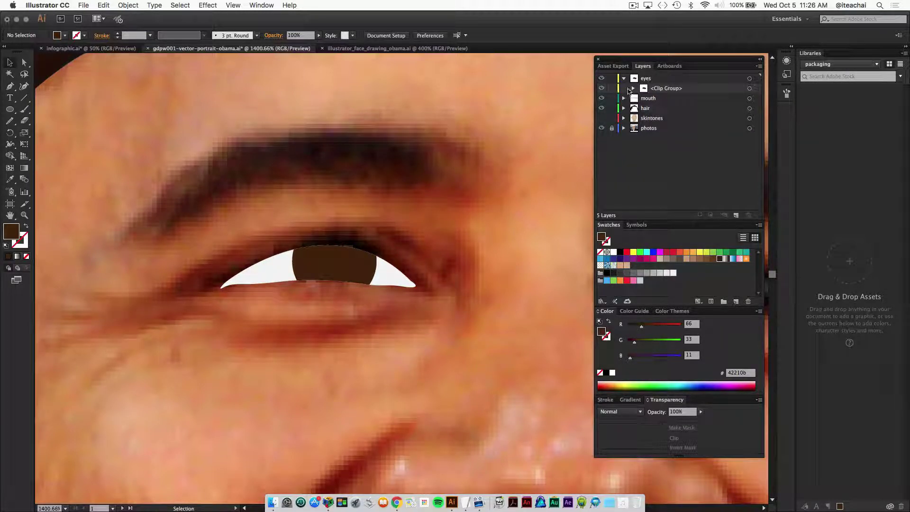
Step: Hide the clip group, draw a circle over the photo's pupil from its center, and fill it with black
click(601, 89)
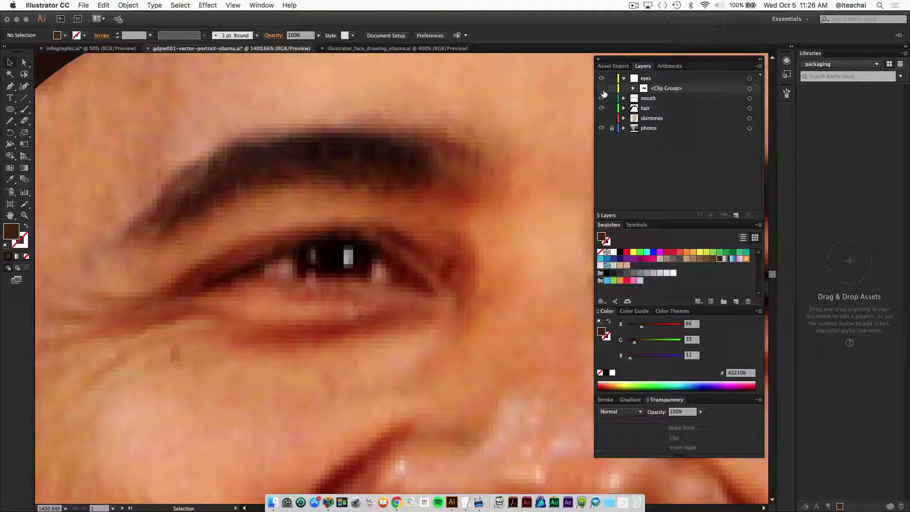
click(7, 111)
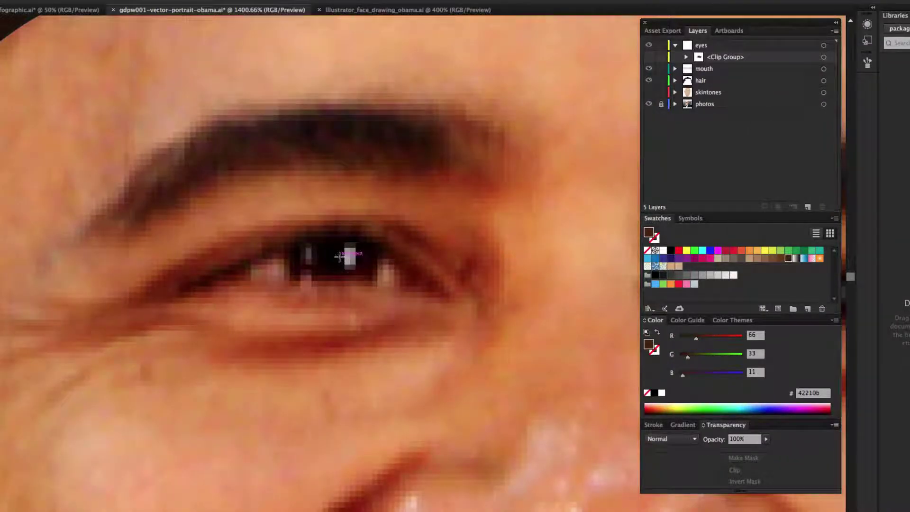
drag(340, 256, 356, 274)
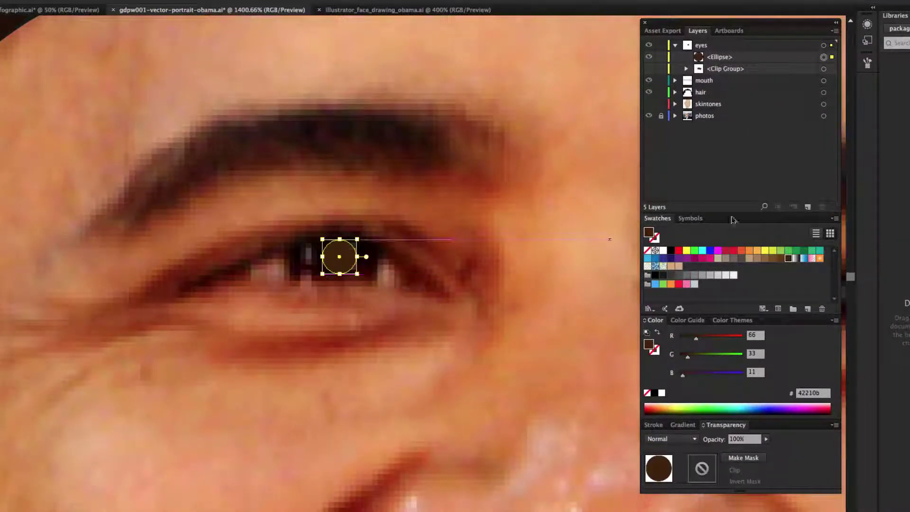
click(655, 275)
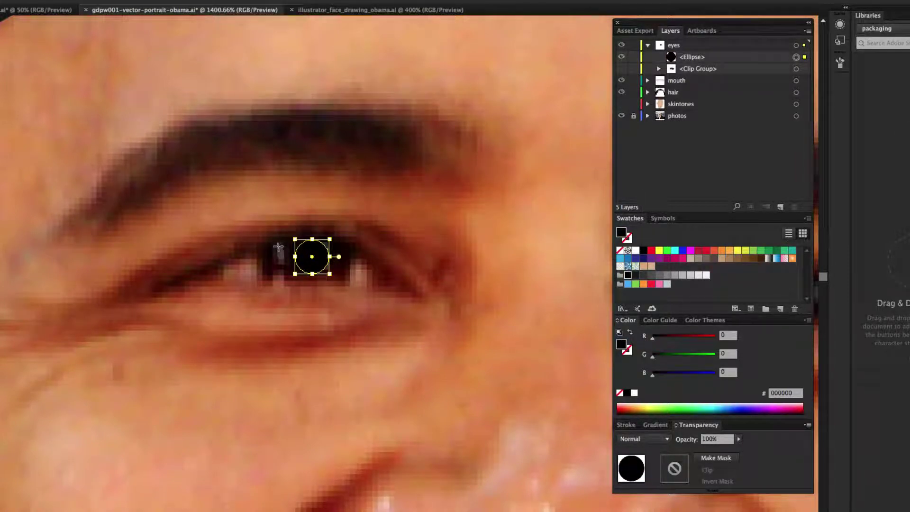
Step: Draw two small light gray #cccccc ellipses over the eye's reflections, then show the clip group and deselect everything
drag(278, 246, 285, 264)
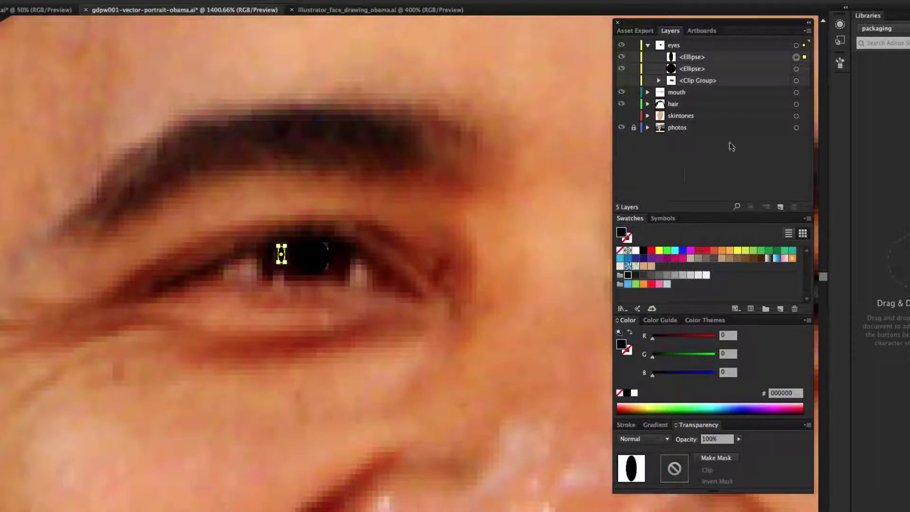
click(690, 275)
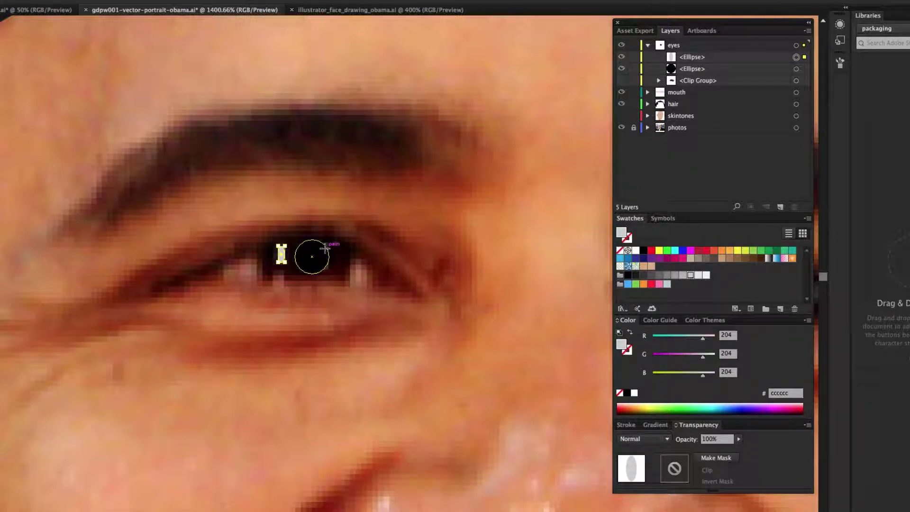
drag(326, 247, 331, 259)
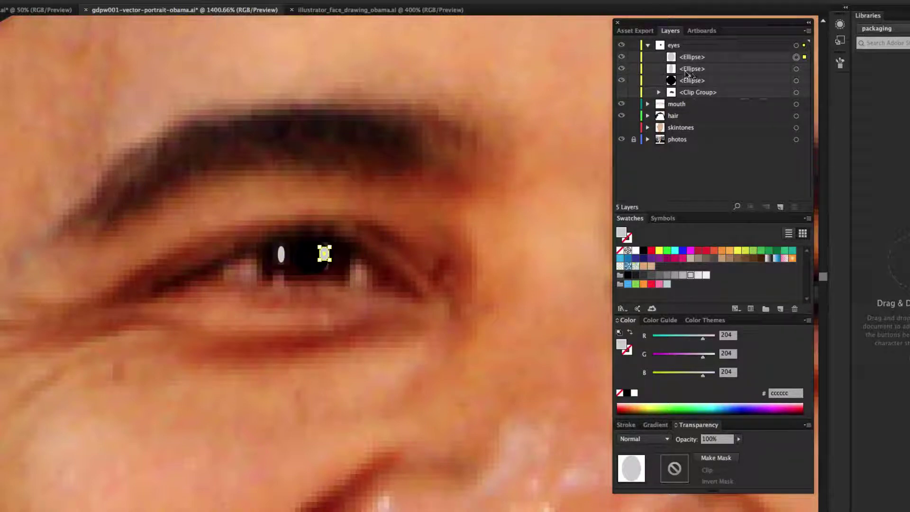
click(621, 92)
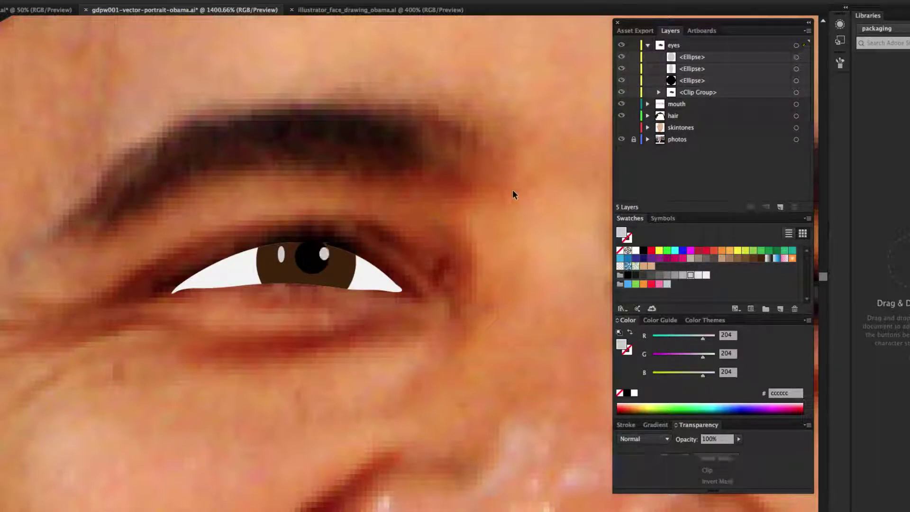
key(ctrl+shift+a)
Step: Expand the clip group and rename the narrow gray ellipse directly above the black circle "catch lights"
click(659, 93)
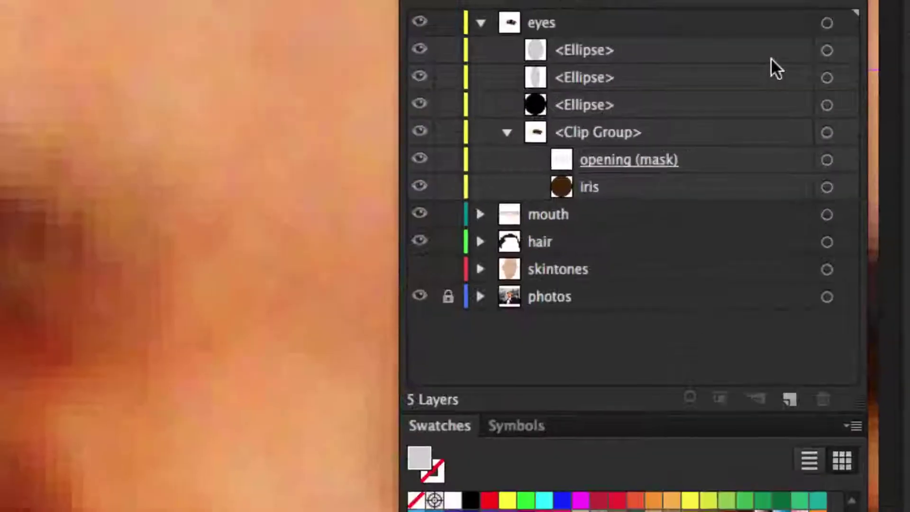
click(579, 50)
double_click(579, 50)
text(cat)
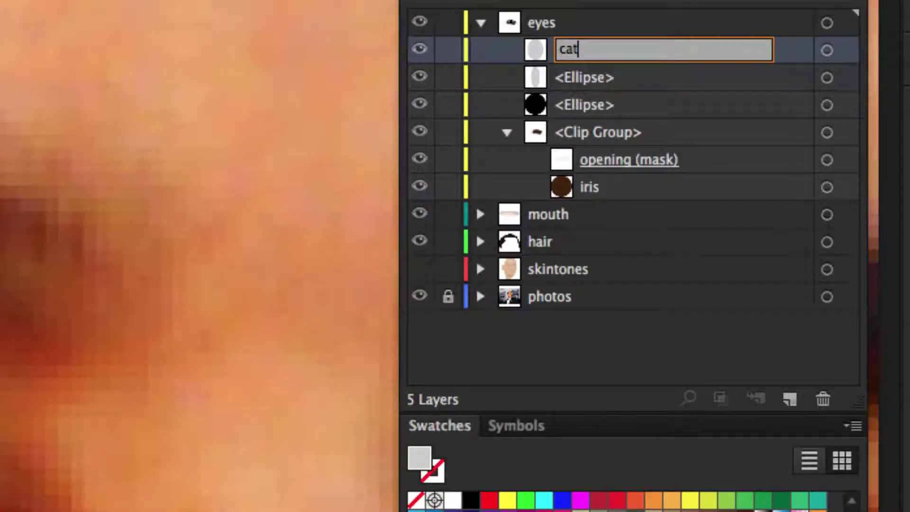
text(ch light)
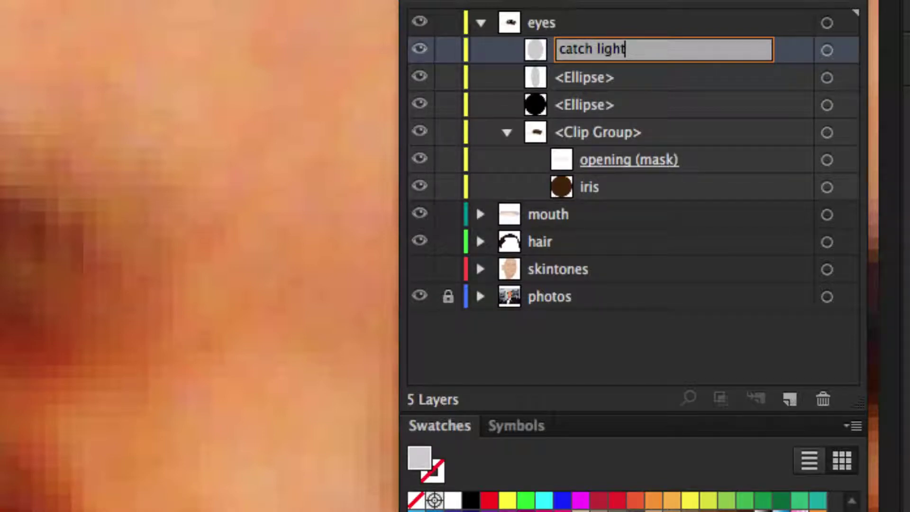
text(s)
key(Return)
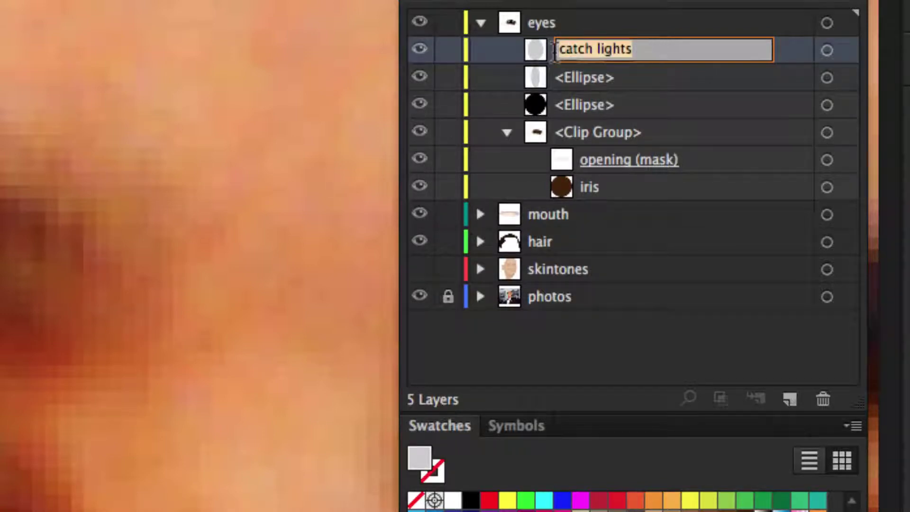
double_click(591, 78)
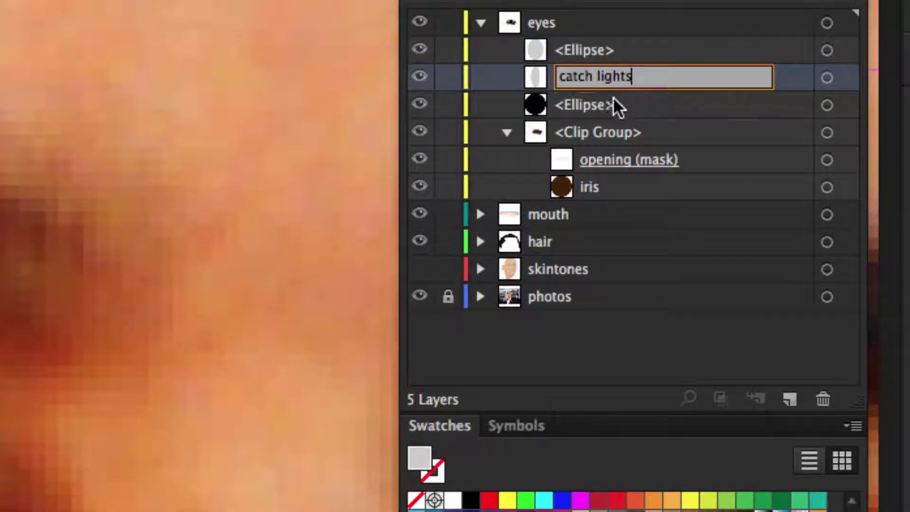
Step: Rename the black ellipse in the eyes layer "pupil"
double_click(595, 104)
text(pupil)
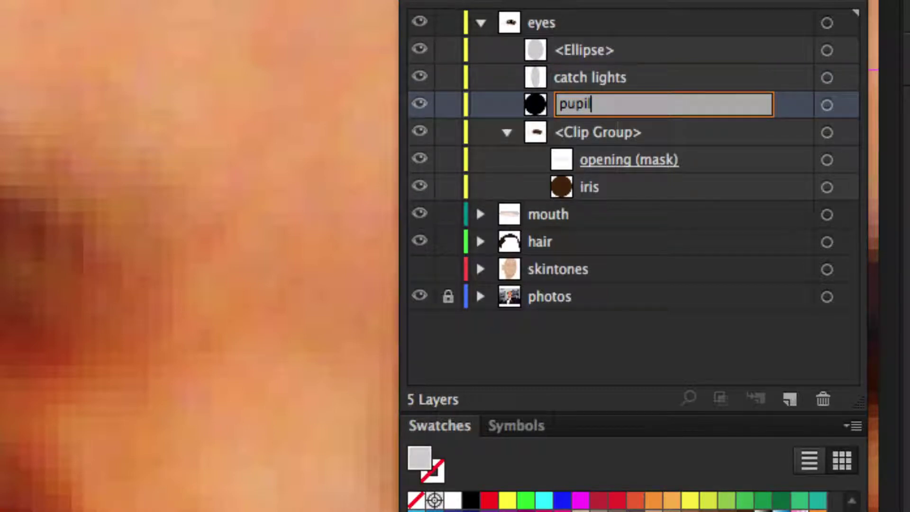
key(Return)
Step: Move both gray ellipses and the pupil into the clip group, between the opening (mask) path and the iris
click(643, 57)
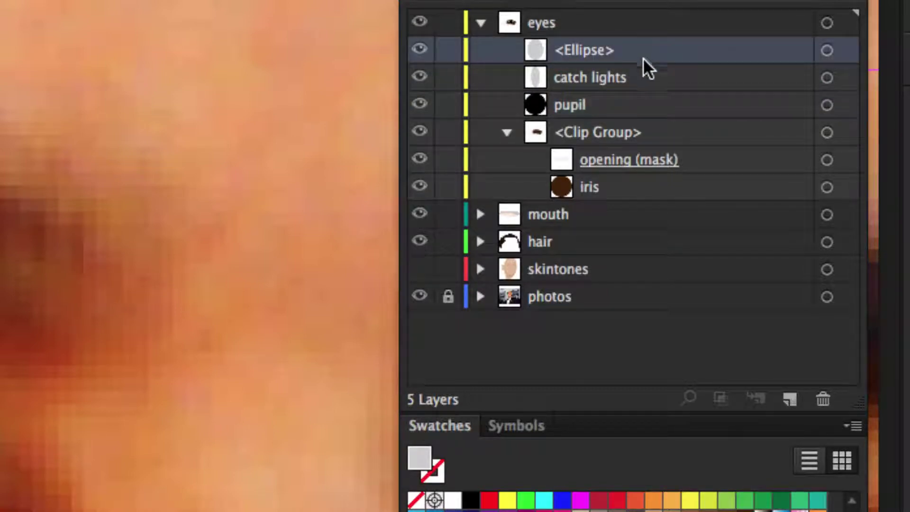
shift+click(650, 95)
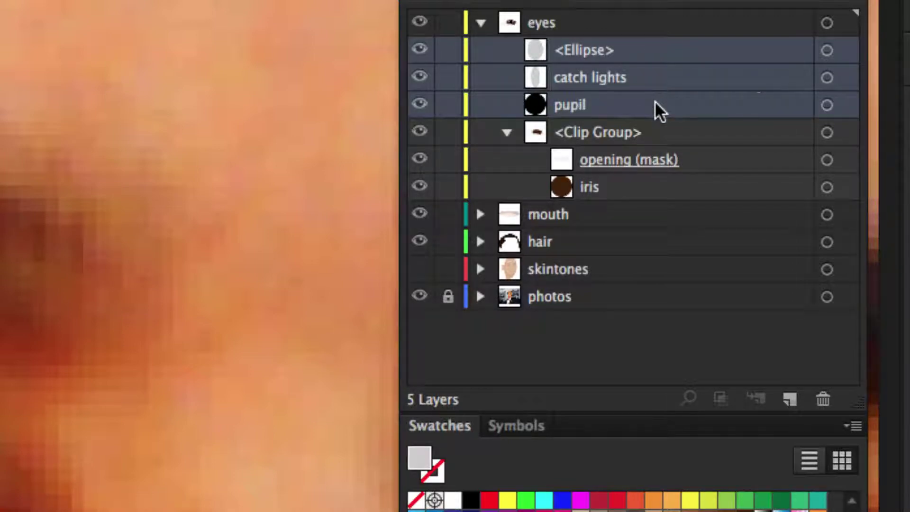
drag(656, 101, 680, 164)
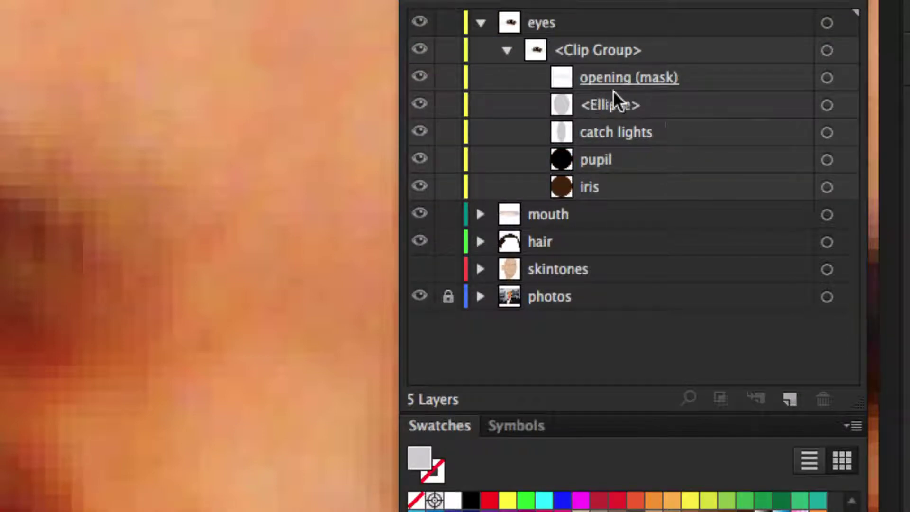
Step: Rename the clip group "right eye"
double_click(598, 49)
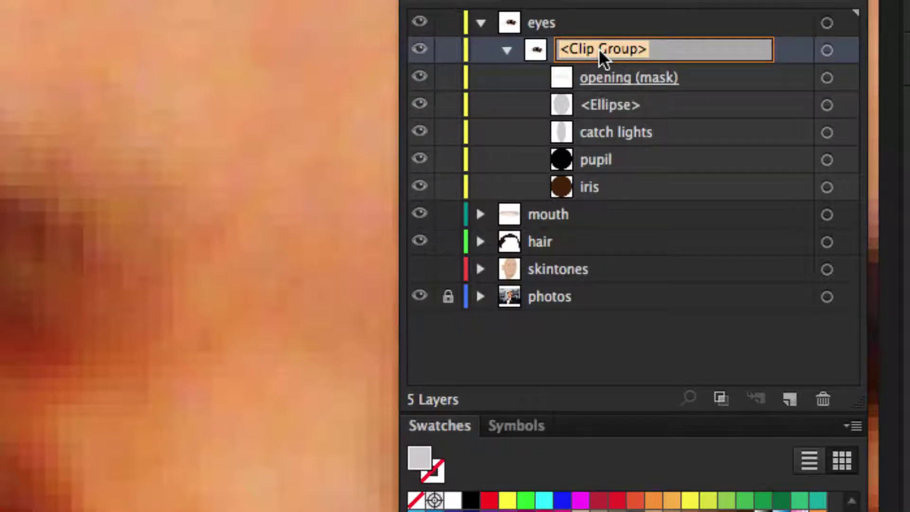
text(right eye)
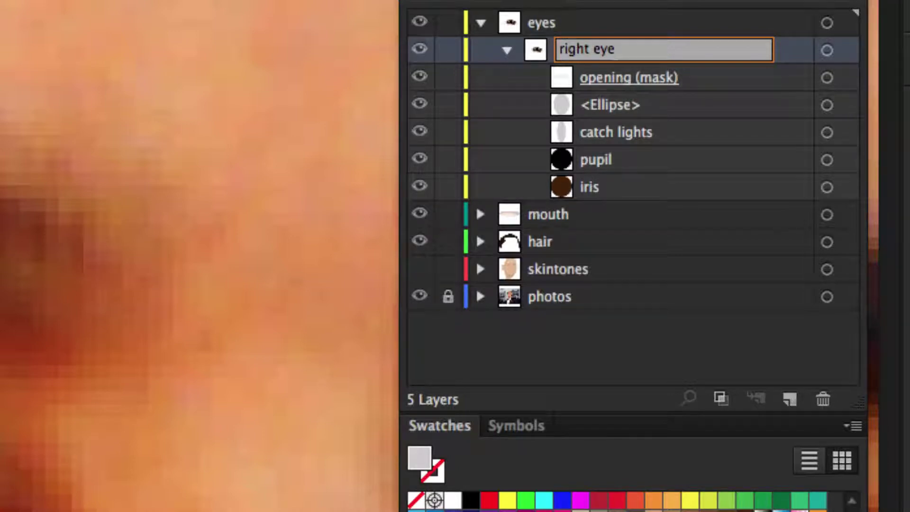
key(Return)
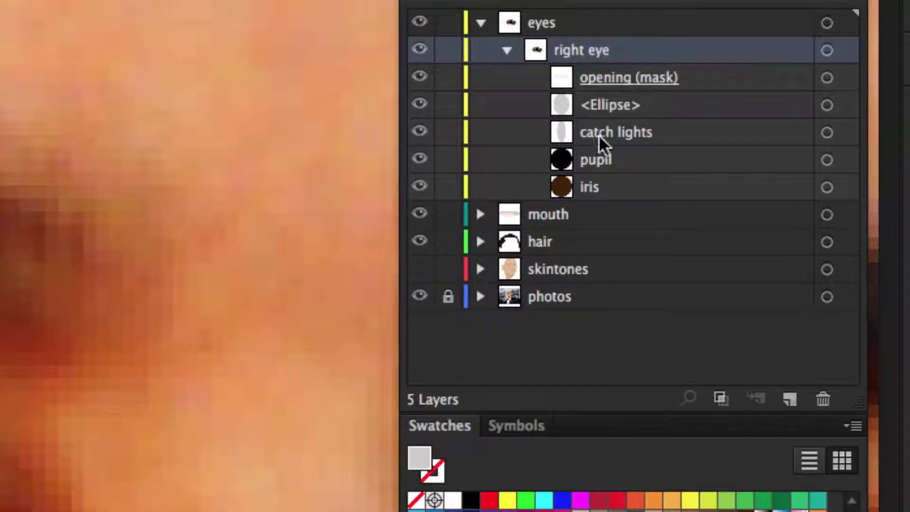
drag(596, 192, 619, 132)
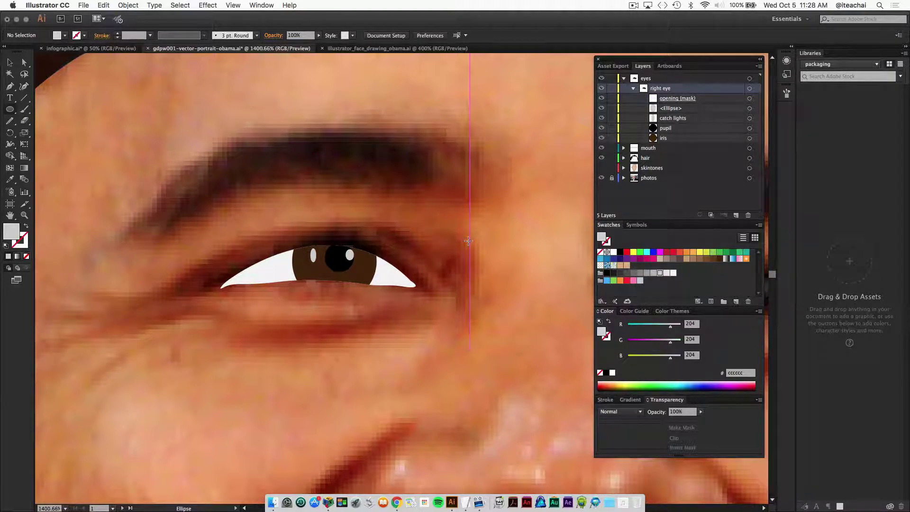
Step: Draw a many-pointed star about 0.16 in wide with the Star tool, centered on the pupil
click(9, 109)
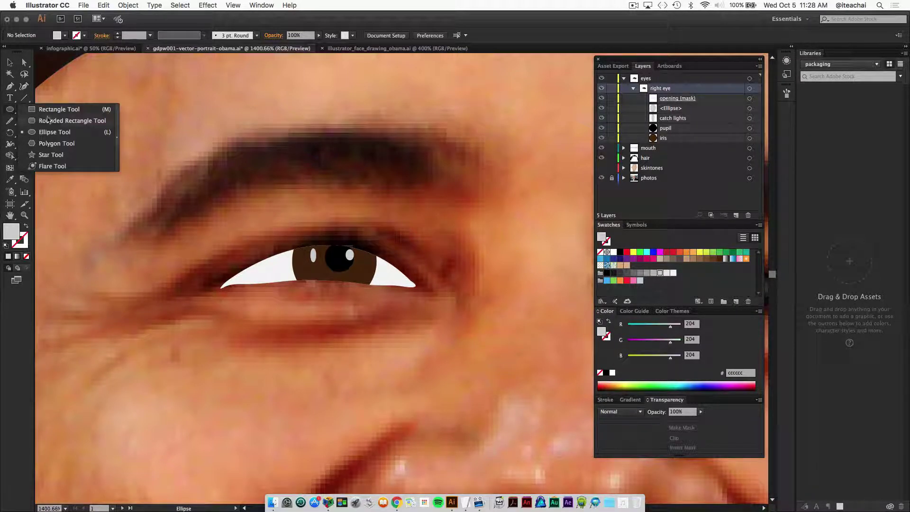
click(50, 155)
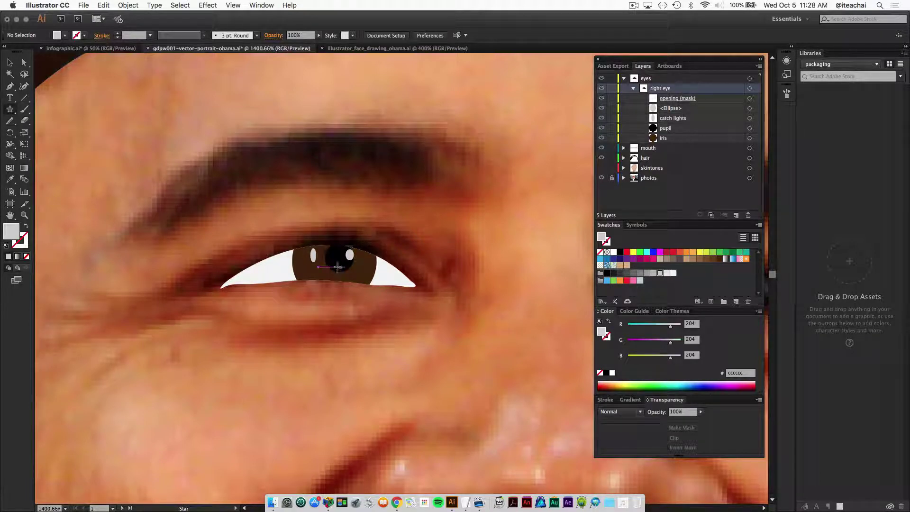
click(692, 128)
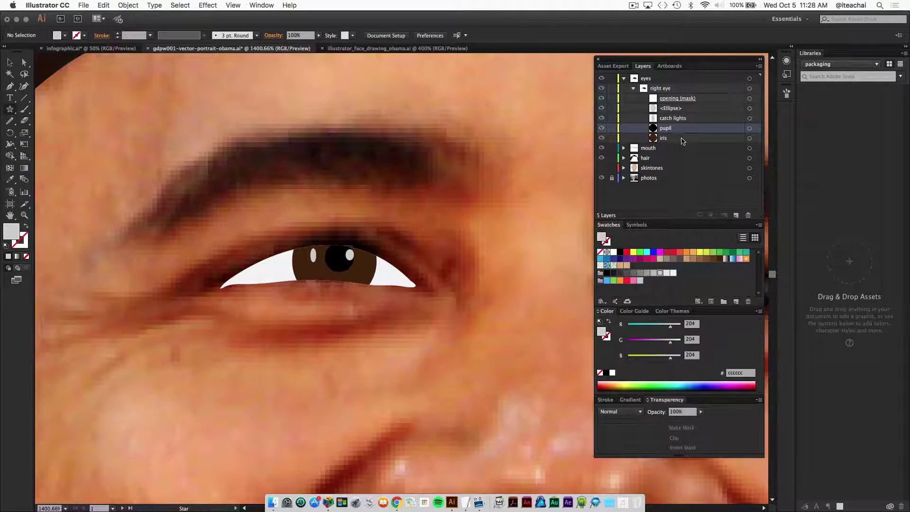
click(683, 140)
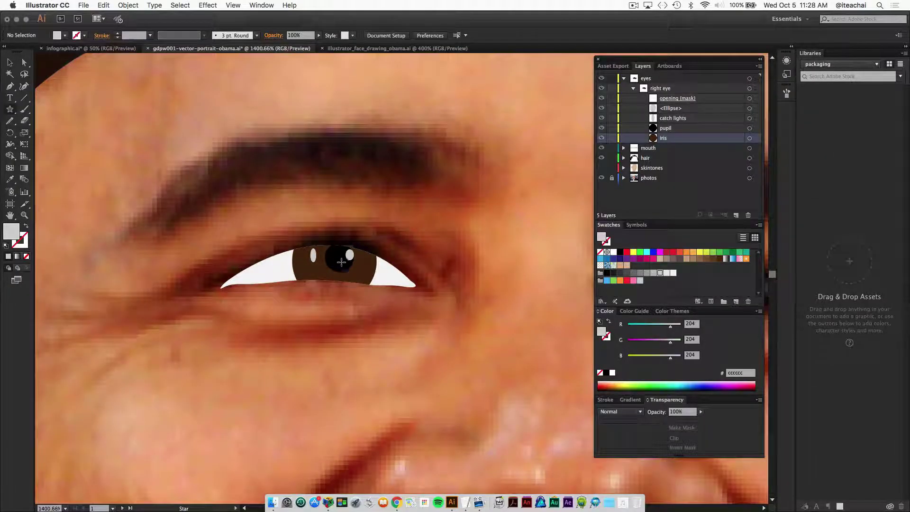
drag(335, 260, 369, 280)
key(Up)
key(Up)
key(Up)
key(Up)
key(Up)
key(Up)
key(Up)
key(Up)
key(Up)
key(Up)
key(Up)
key(Up)
key(Up)
key(Up)
key(Up)
key(Up)
key(Up)
key(Up)
key(Up)
key(Up)
key(Up)
key(Up)
key(Up)
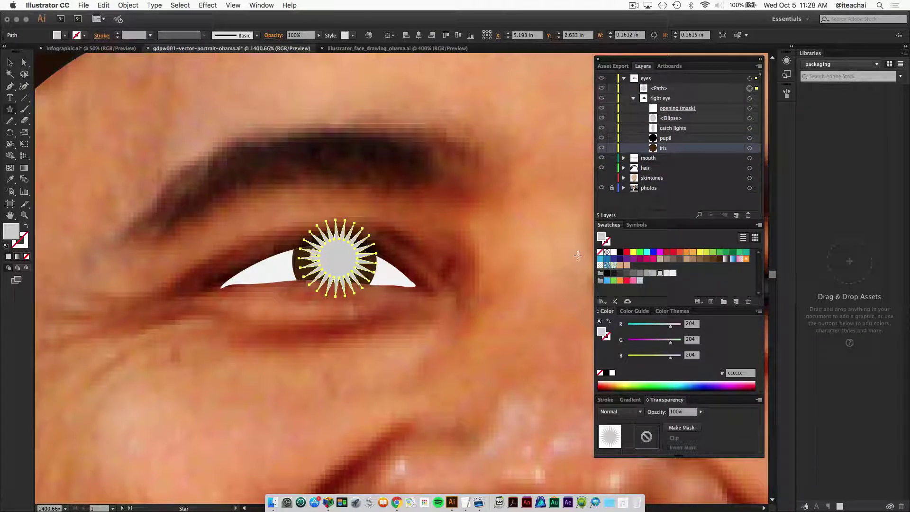
Step: Base the color guide on dark brown #42210b, fill the star with the next darker shade, and keep the star selected
click(718, 259)
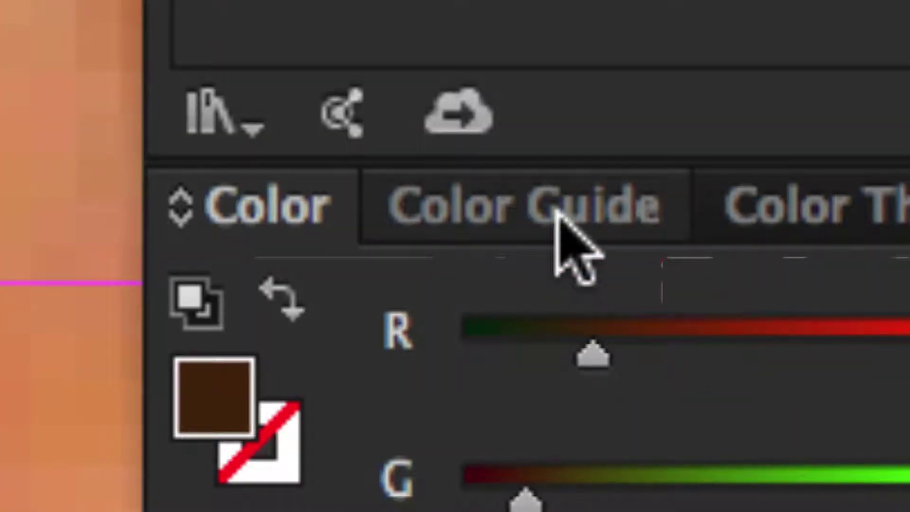
click(555, 216)
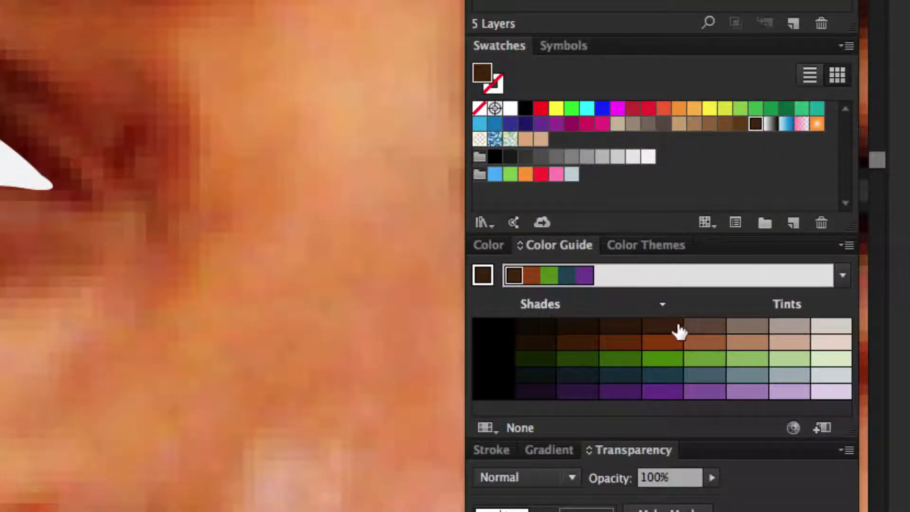
click(619, 330)
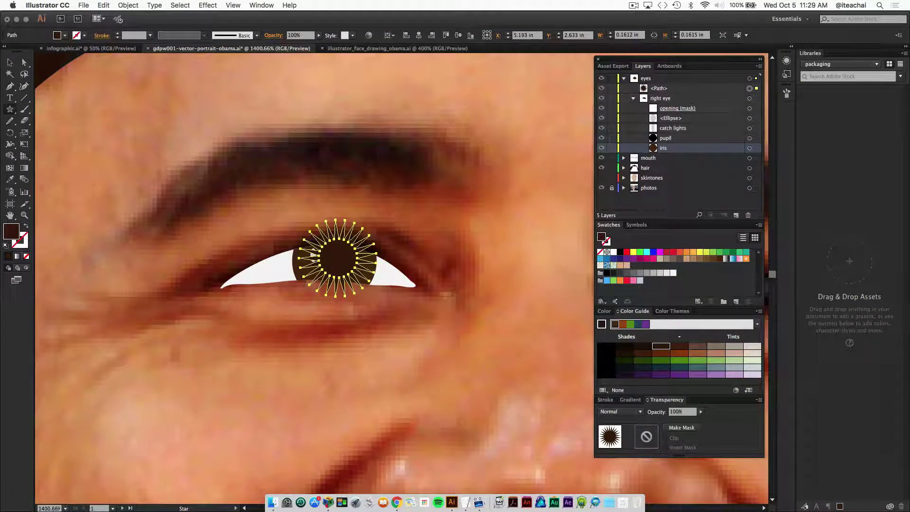
key(super+shift+a)
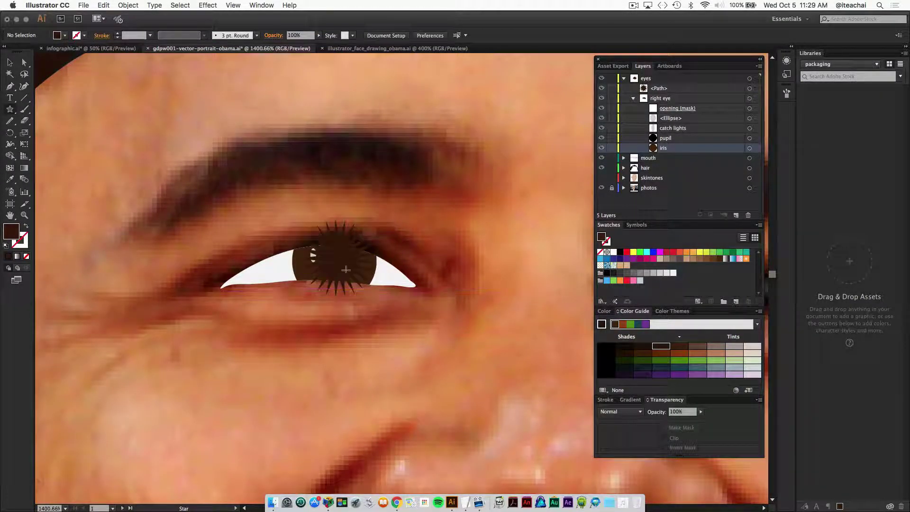
key(super+z)
key(super+shift+a)
super+click(341, 263)
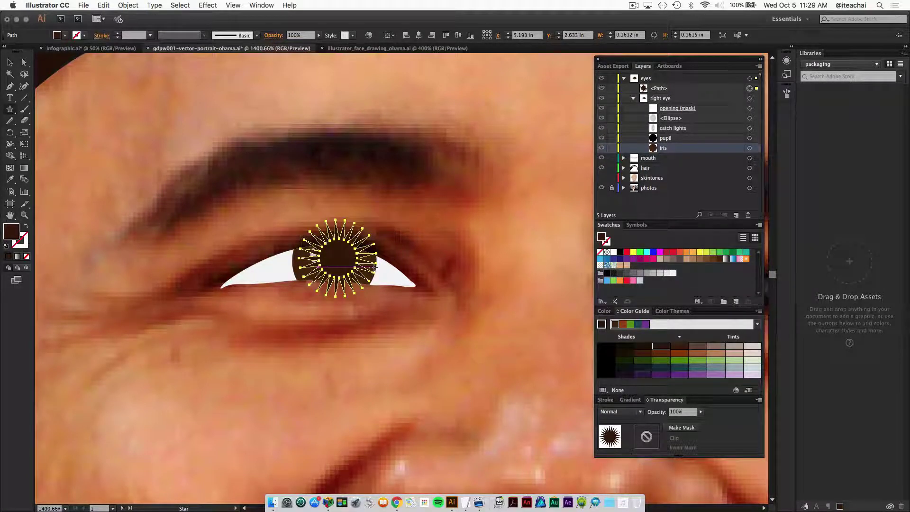
Step: Paste a copy of the star directly behind the original and fill the copy with a lighter brown swatch
key(v)
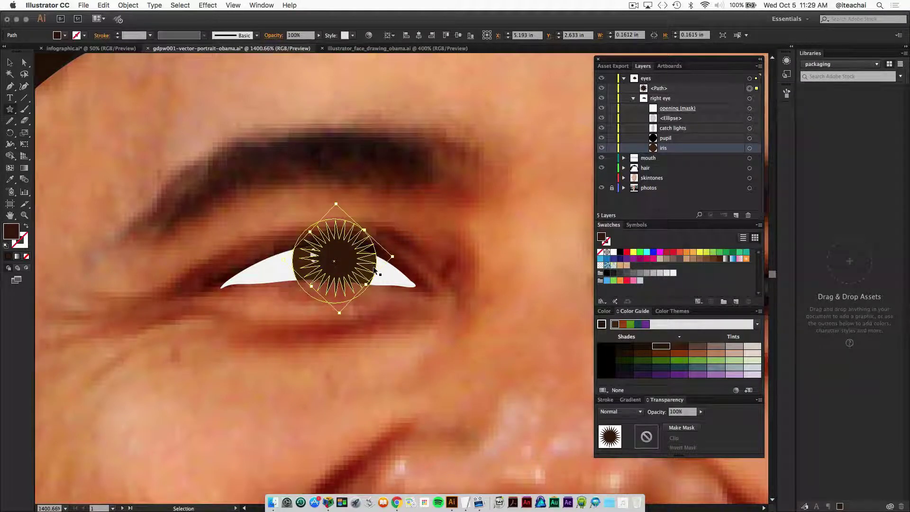
key(super+c)
key(super+b)
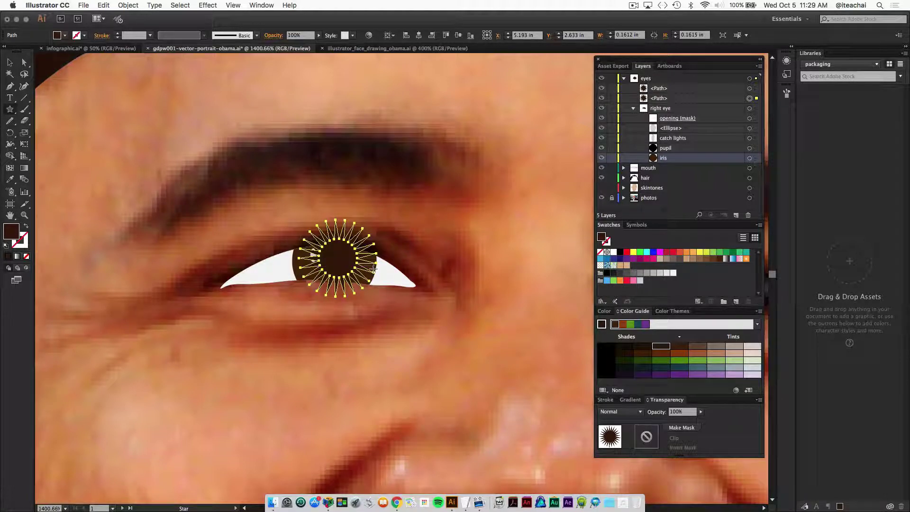
click(713, 259)
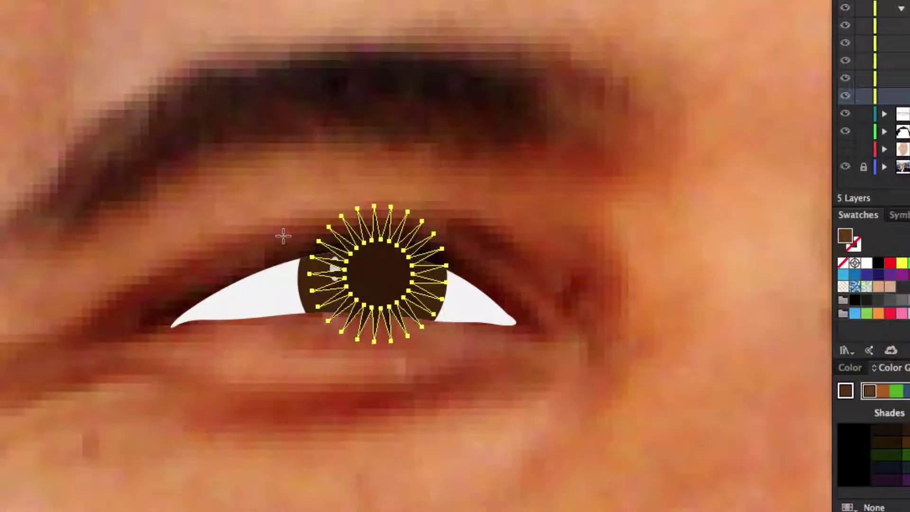
key(v)
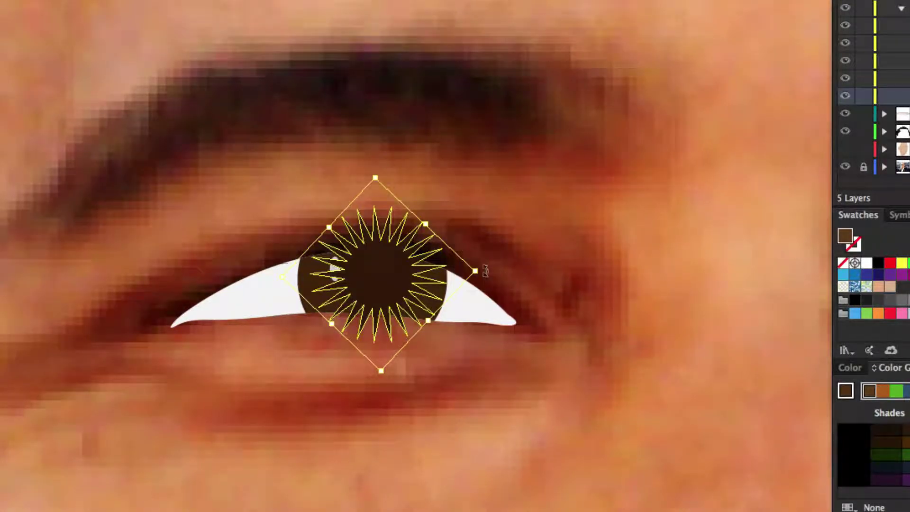
Step: Rotate the lighter star copy slightly so its points fall between those of the front star, and deselect it
drag(485, 270, 485, 289)
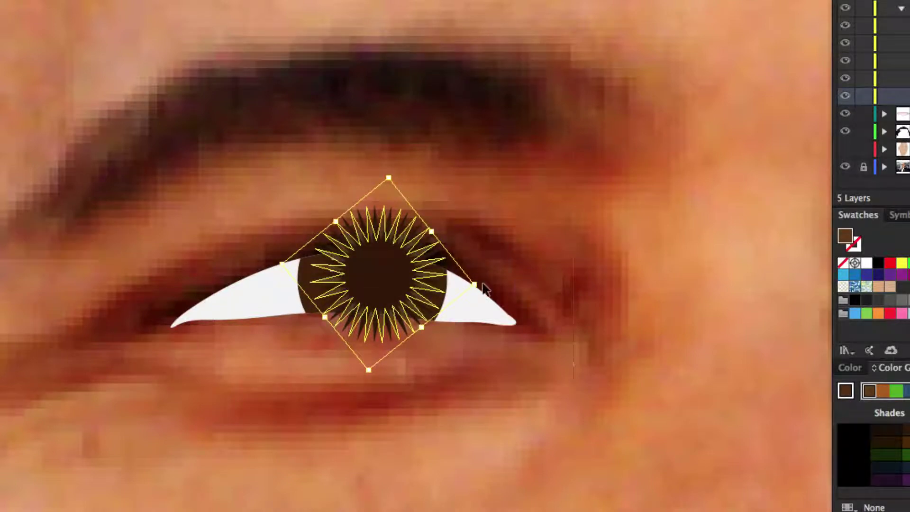
click(532, 255)
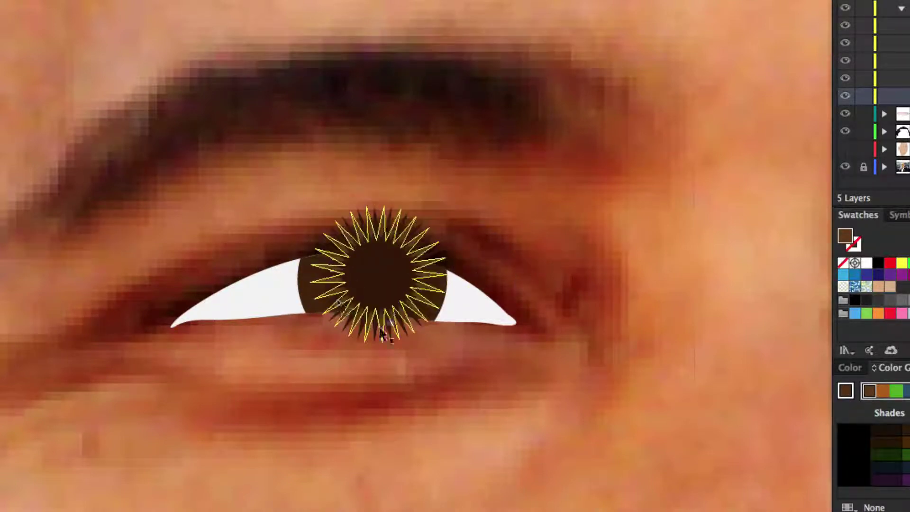
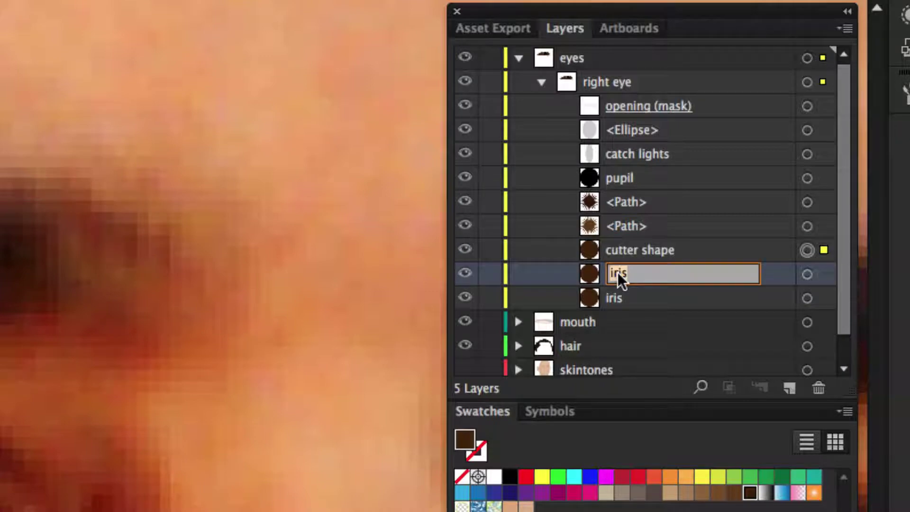
Step: Rename the copied iris circle "copy (highlight)"
text(copy)
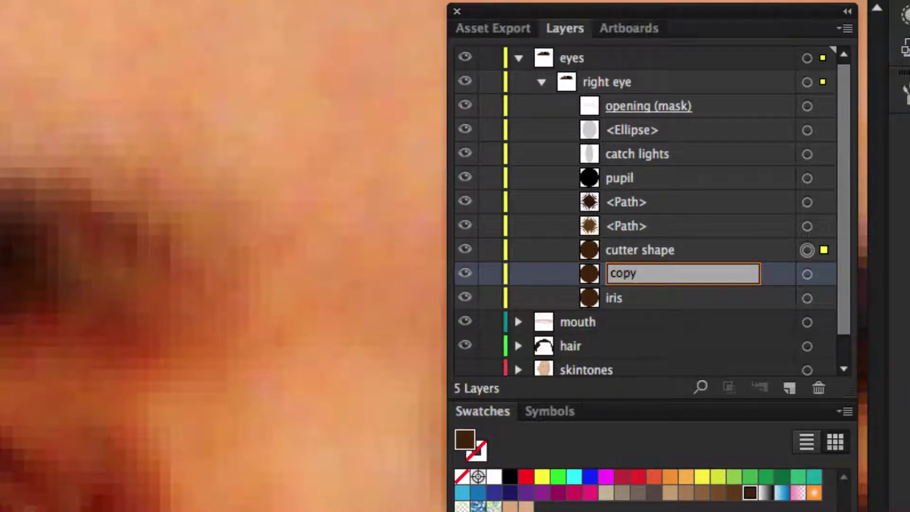
text( (highlight)
key(Return)
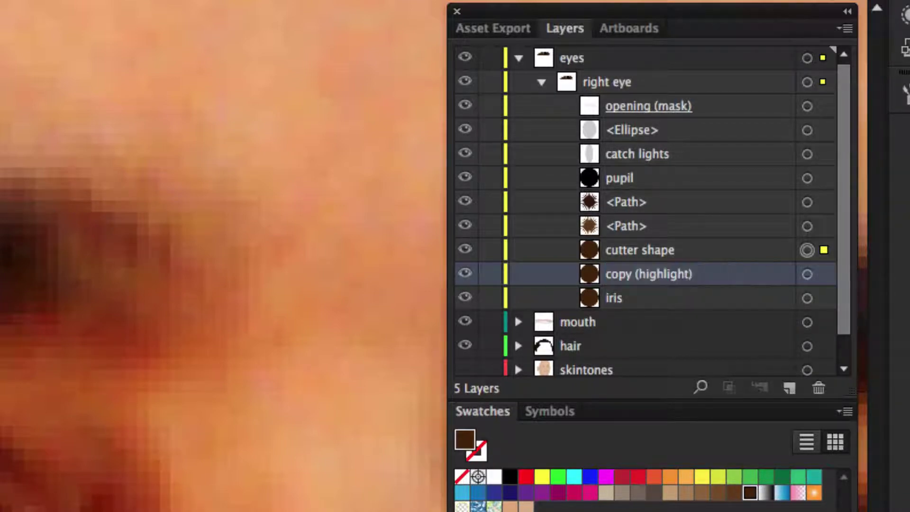
Step: Move the cutter shape and the highlight copy above the right eye group, and cut away the cutter and its overlap with Shape Builder
shift+click(806, 274)
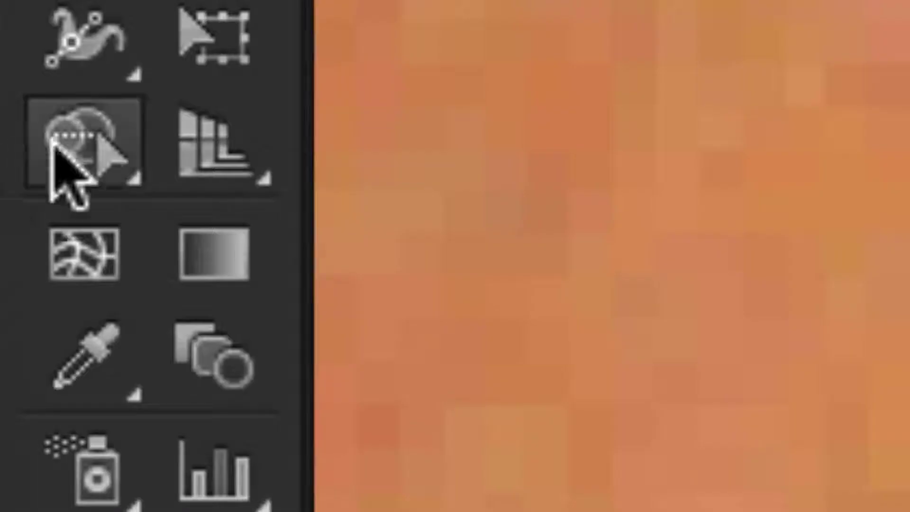
click(80, 138)
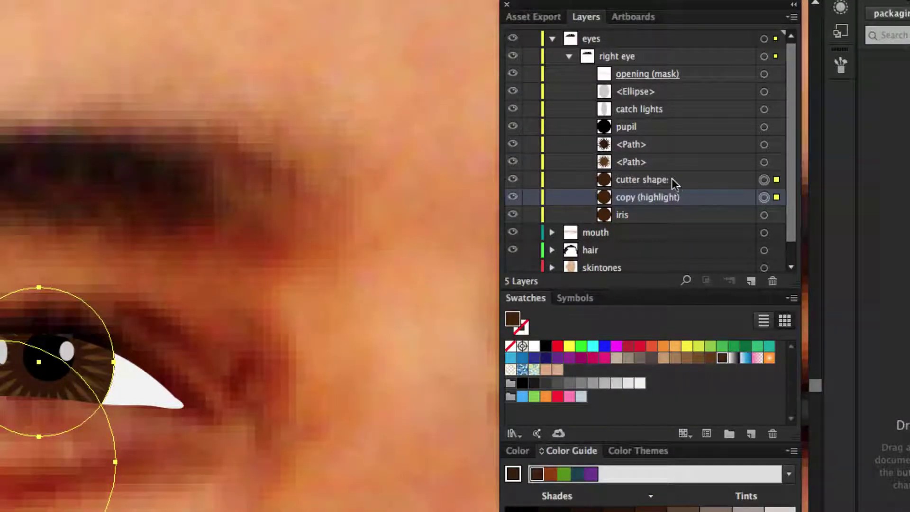
shift+click(674, 180)
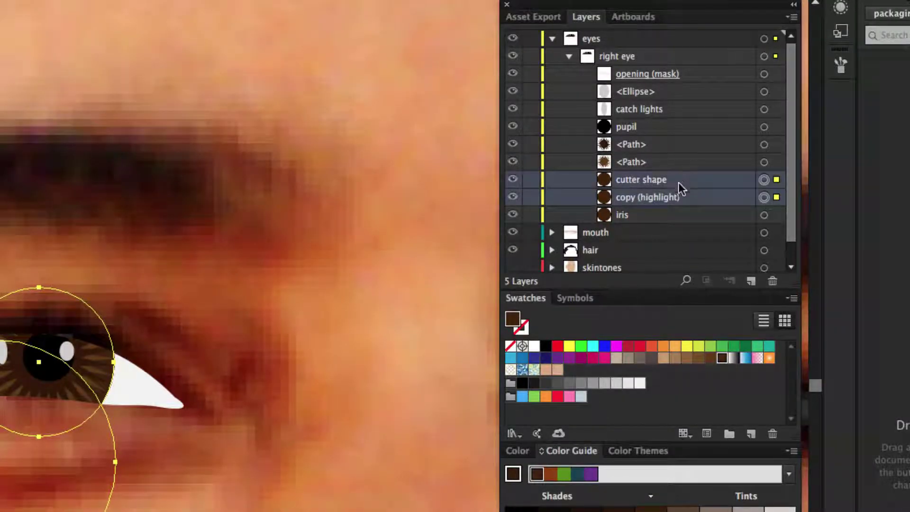
drag(687, 183, 672, 47)
scroll(193, 272, down, 5)
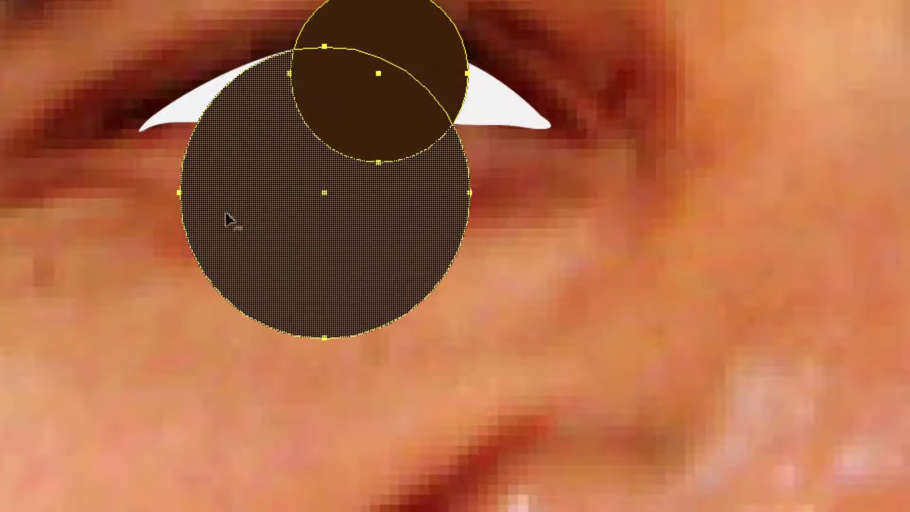
drag(226, 206, 366, 117)
scroll(379, 128, up, 4)
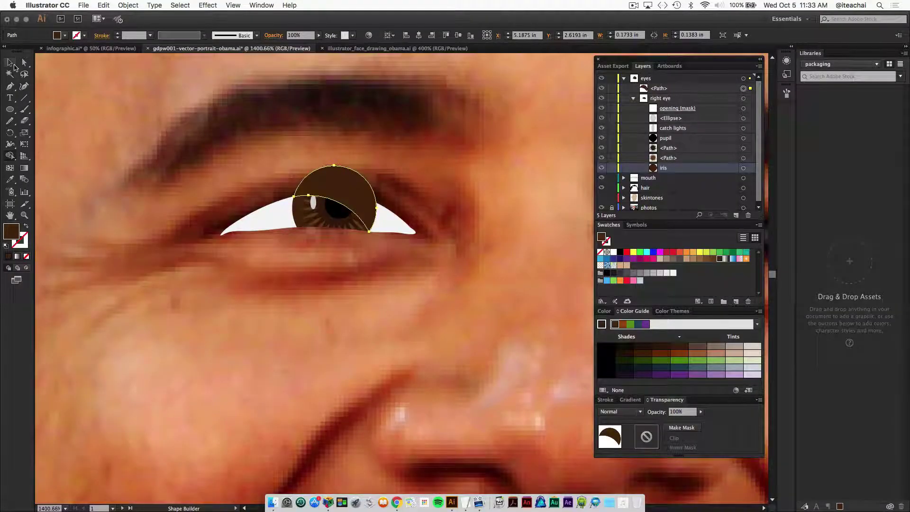
Step: Fill the remaining crescent with white and set its opacity to 40%
click(9, 62)
click(65, 35)
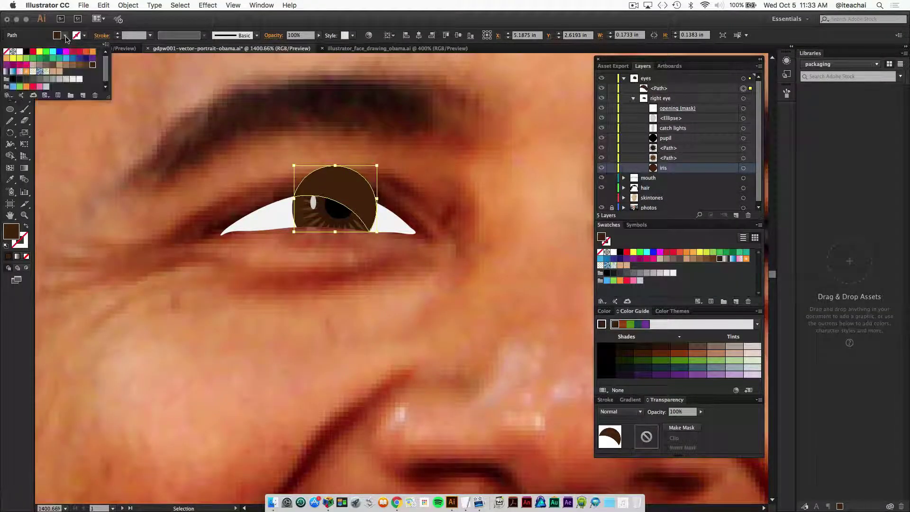
click(19, 52)
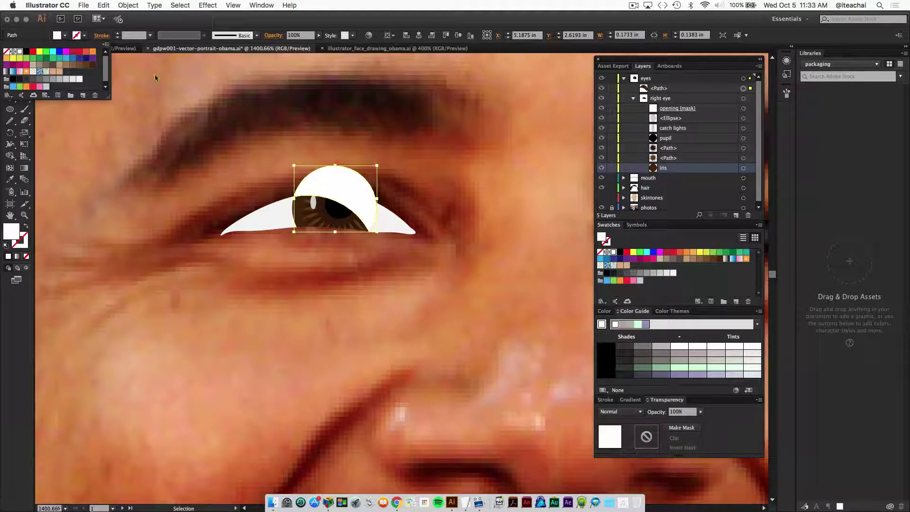
click(318, 36)
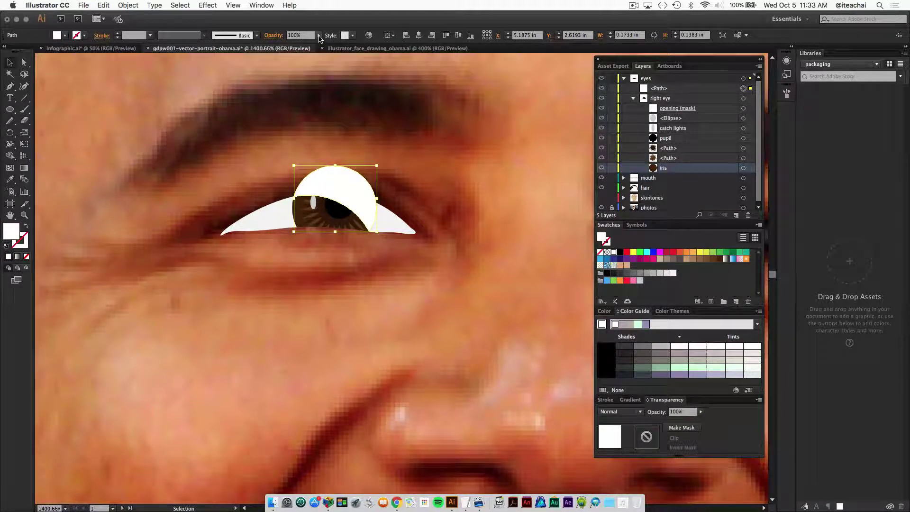
drag(319, 46, 301, 46)
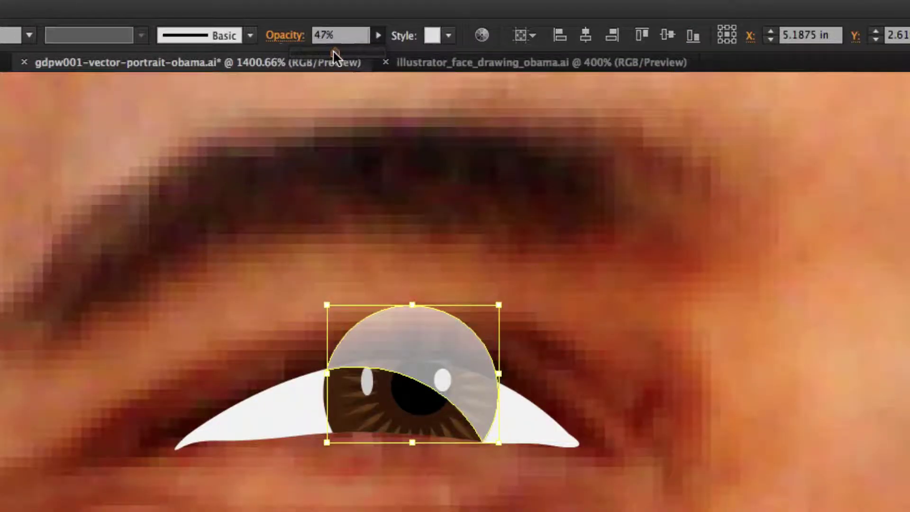
drag(332, 50, 330, 50)
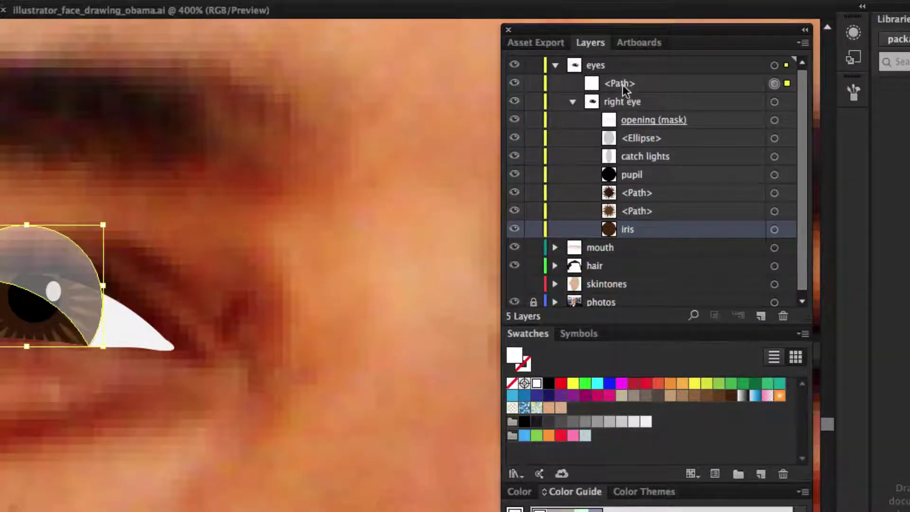
Step: Place the white crescent in the right eye group directly below the opening mask and lower its opacity to 25%
drag(622, 83, 622, 128)
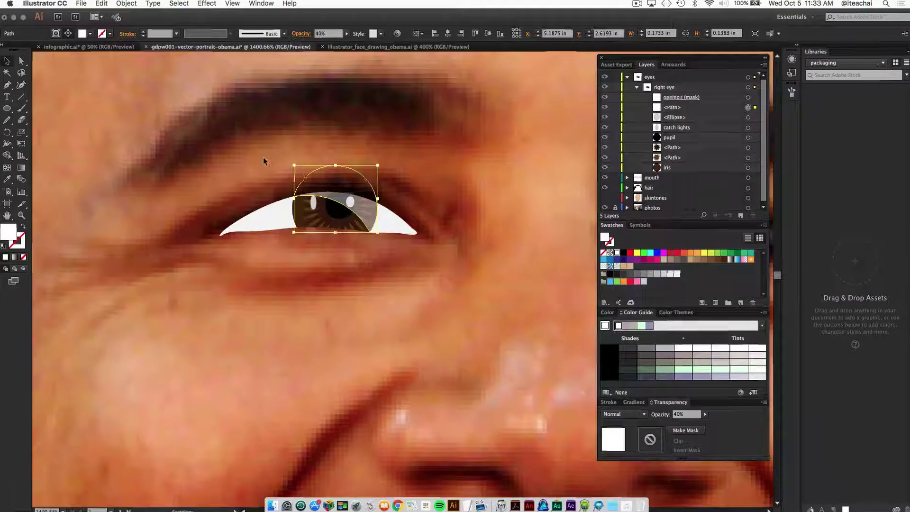
key(super+shift+a)
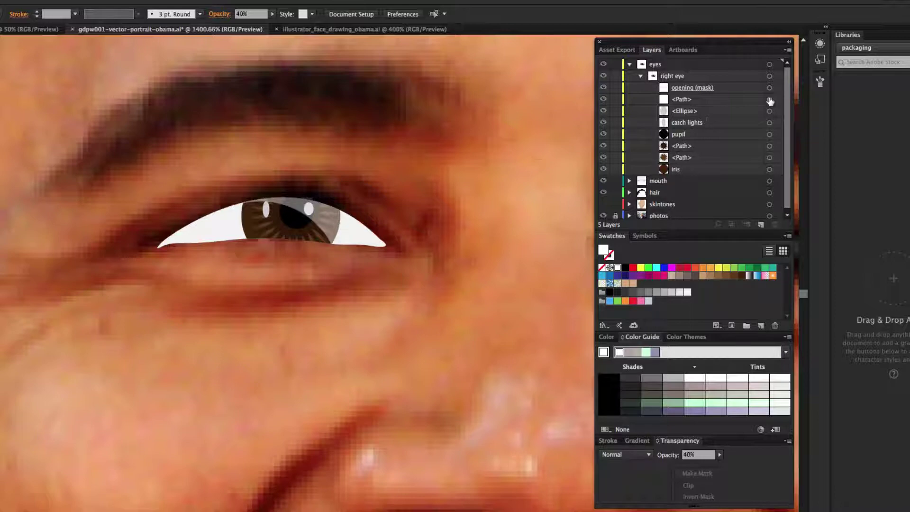
click(824, 99)
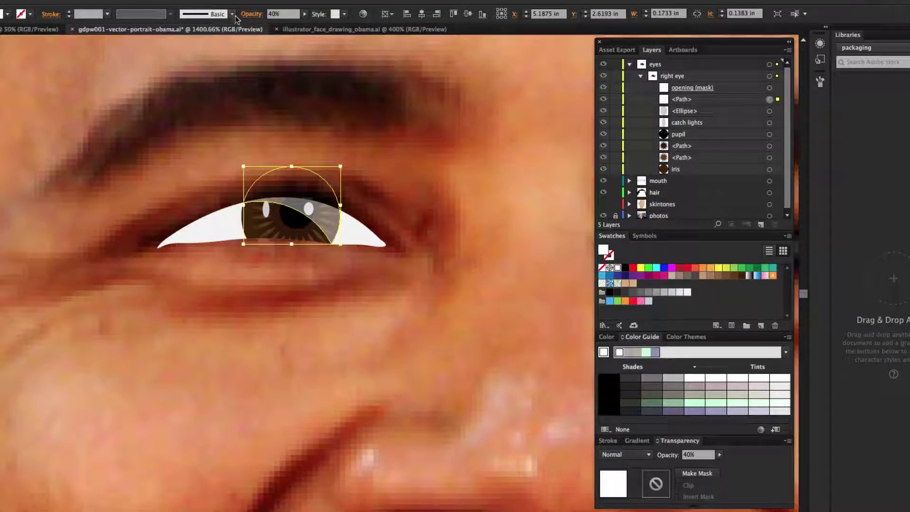
click(306, 17)
drag(284, 23, 268, 32)
click(481, 142)
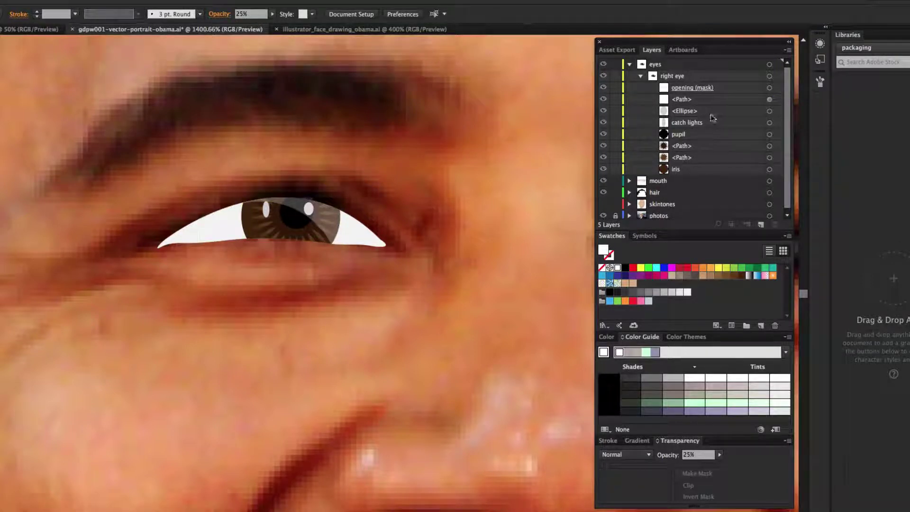
Step: Rename the white crescent path "highlight"
double_click(684, 99)
text(high)
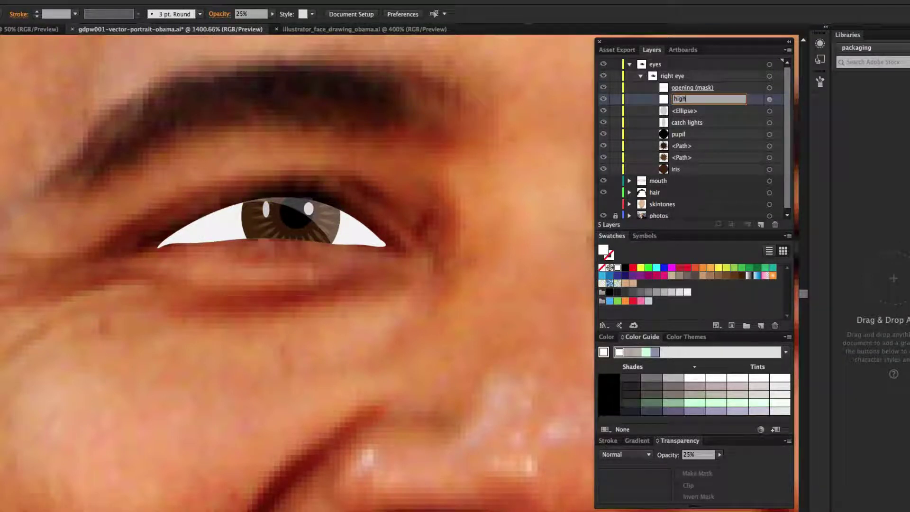
text(light)
key(Return)
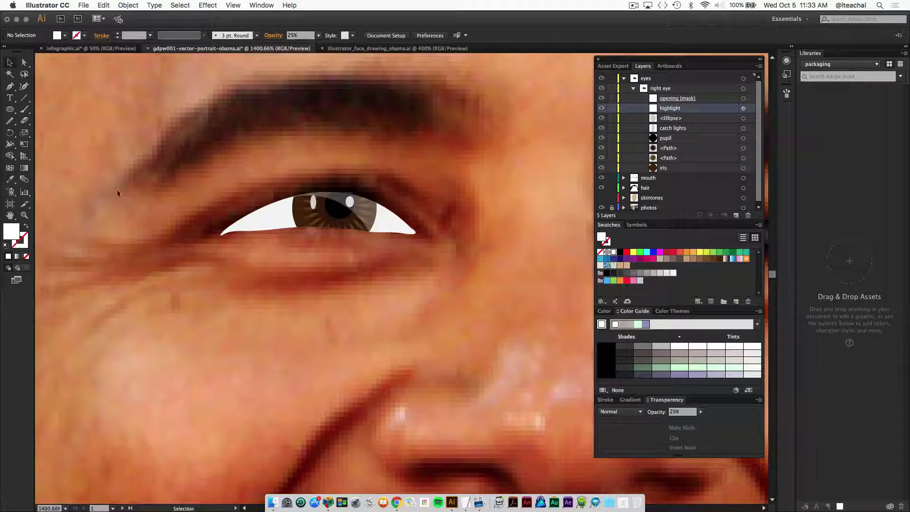
Step: Choose the hair strand brush for the Paintbrush tool, try a short stroke at the inner upper lid, and undo that stroke
click(24, 109)
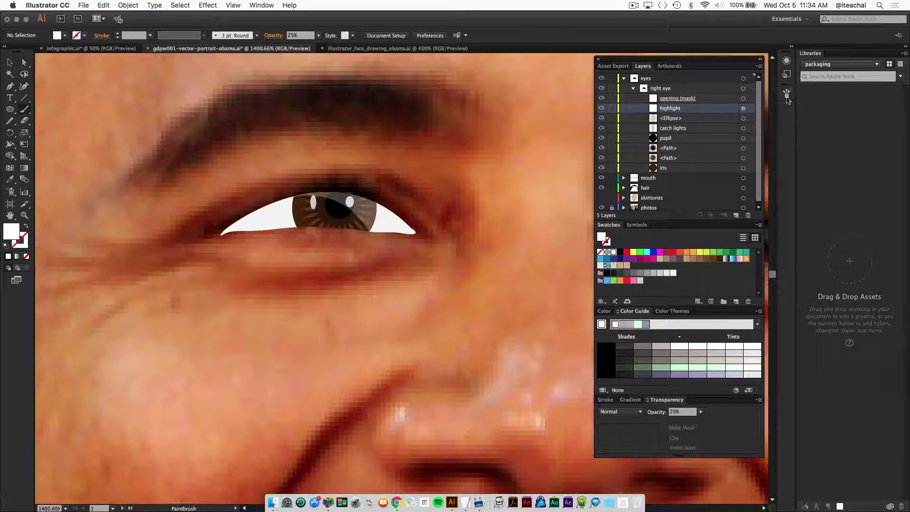
click(785, 97)
mouse_move(711, 78)
mouse_down()
mouse_move(491, 88)
mouse_move(498, 72)
mouse_up()
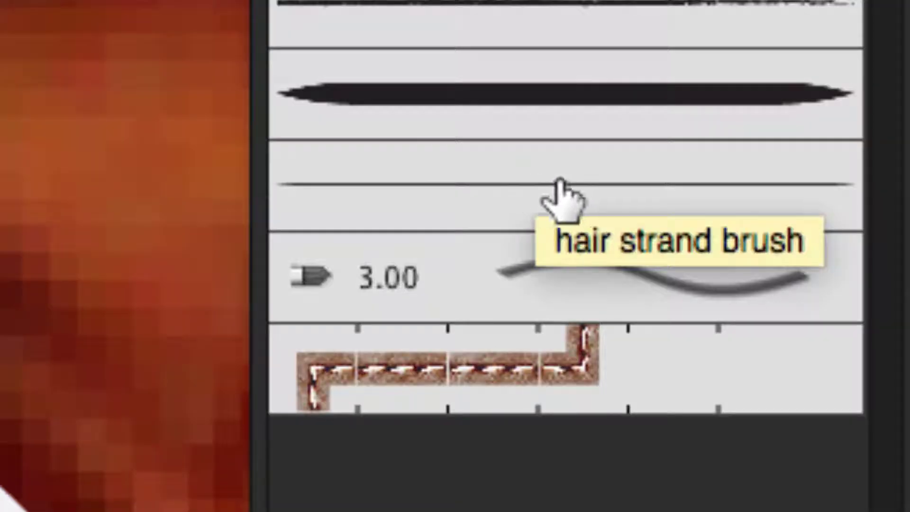
click(557, 185)
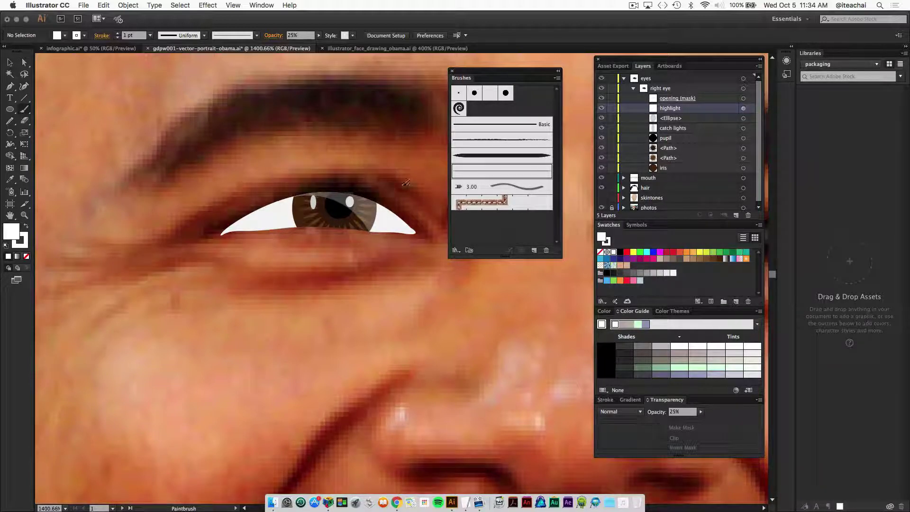
drag(395, 211, 399, 204)
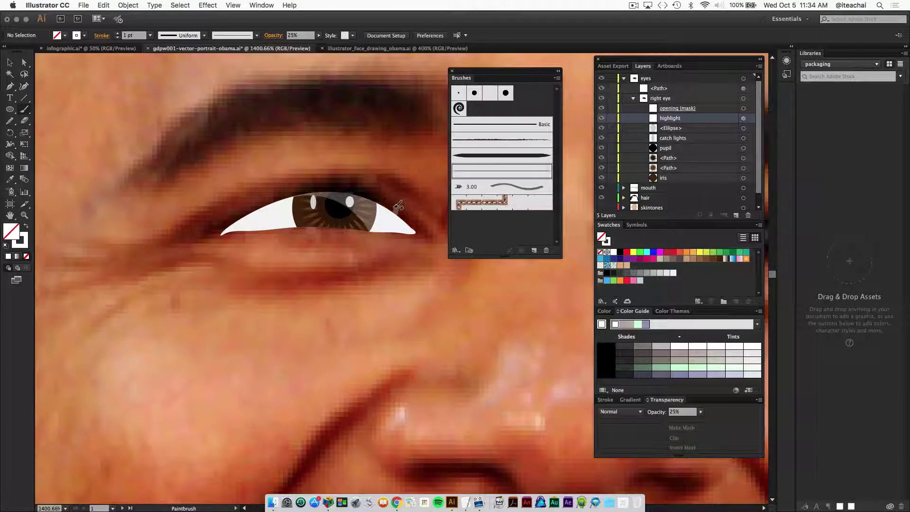
key(super+z)
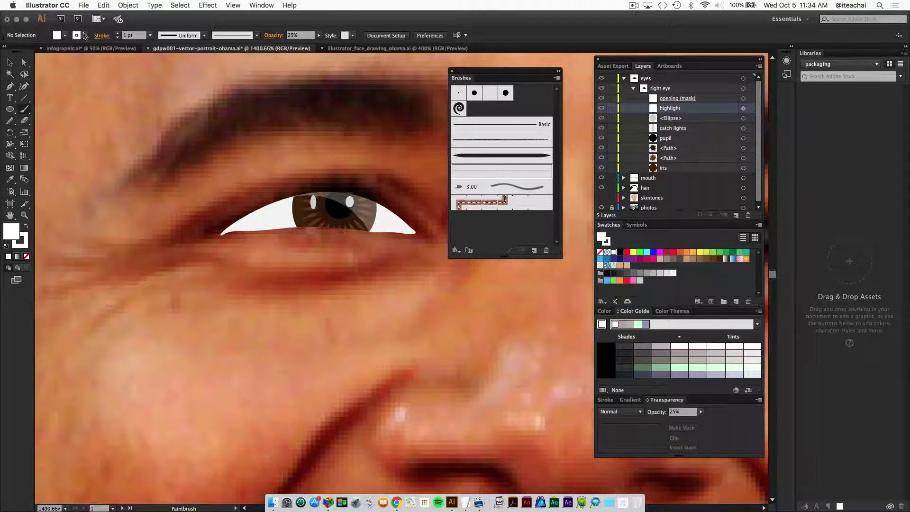
Step: Set the brush to a black 0.25 pt stroke with no fill, and paint a test strand between the eyebrow and the eye
click(57, 35)
click(12, 78)
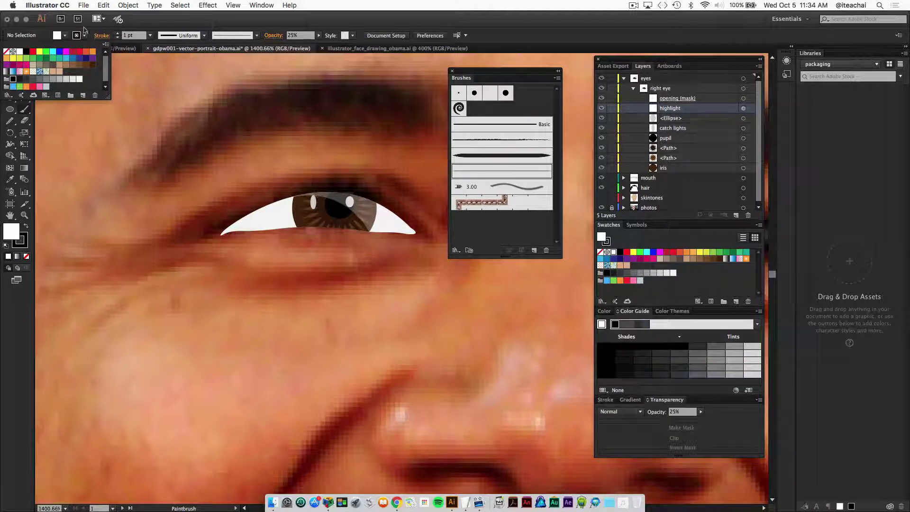
click(62, 35)
click(59, 36)
click(6, 51)
click(150, 35)
click(166, 47)
drag(238, 165, 258, 147)
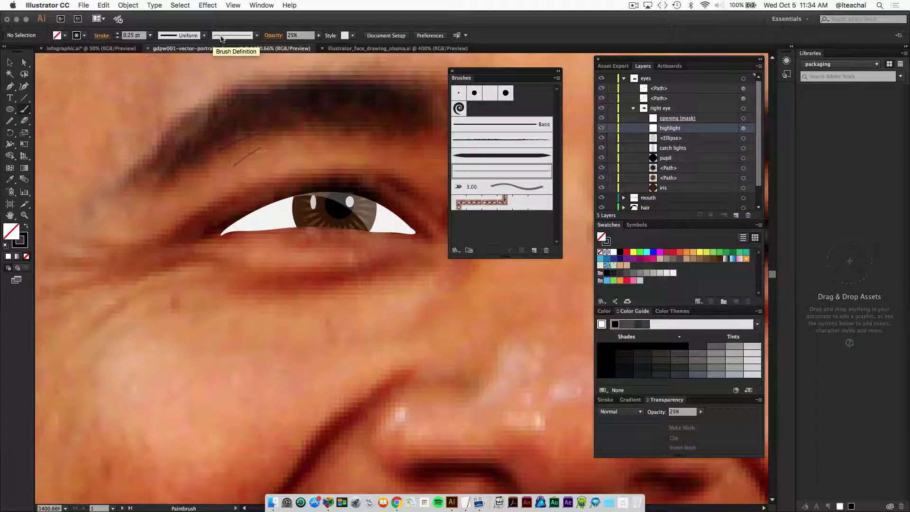
Step: Set the stroke to Width Profile 1 at 100% opacity and paint a wavy test strand above the eye
click(205, 36)
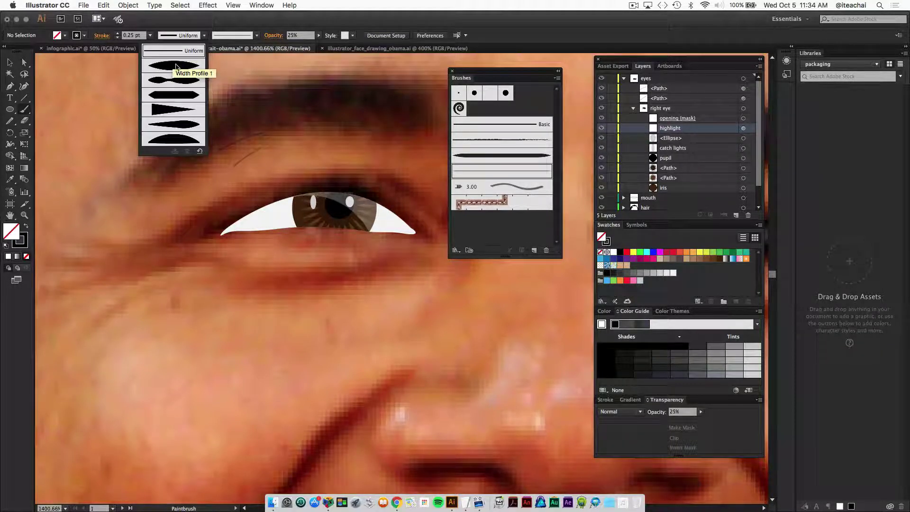
click(178, 65)
mouse_move(247, 105)
mouse_down()
mouse_move(238, 112)
mouse_move(247, 103)
mouse_up()
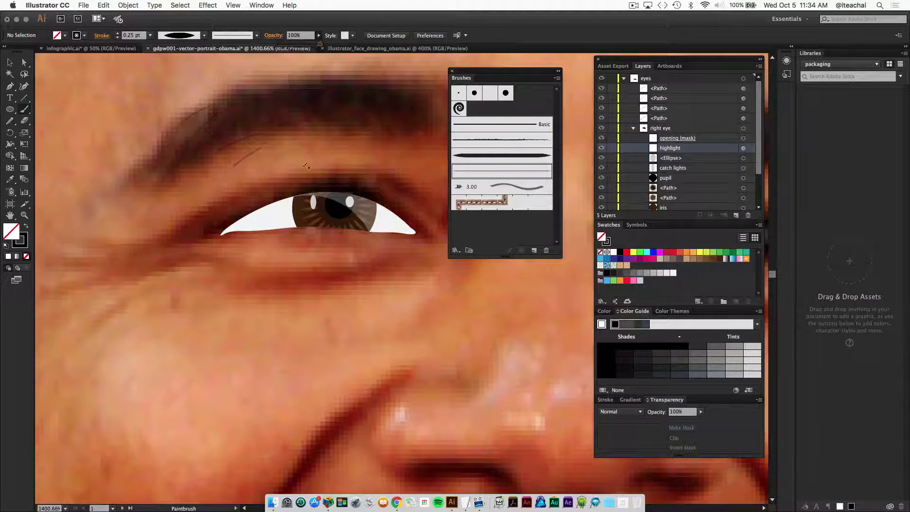
drag(280, 157, 348, 137)
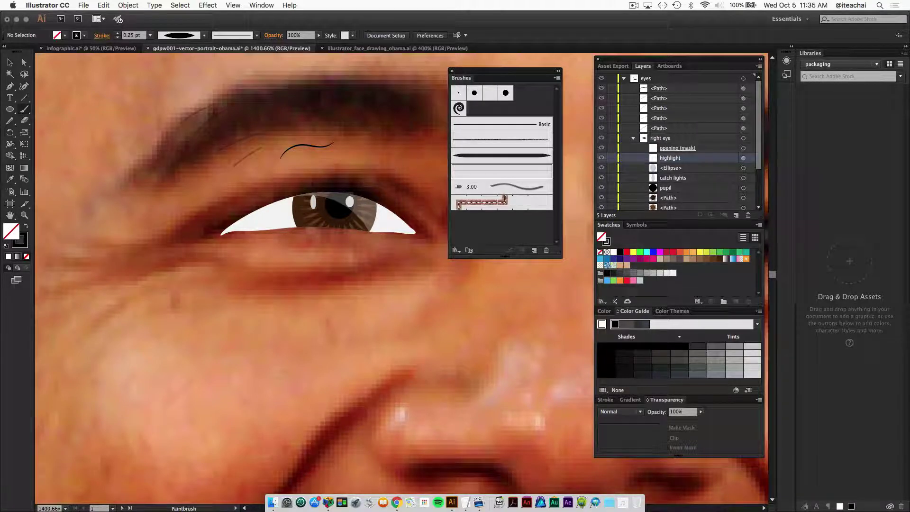
Step: Try painting short lashes along the inner end of the upper lid, and undo them
mouse_move(396, 203)
mouse_down()
mouse_move(399, 214)
mouse_move(402, 204)
mouse_move(361, 192)
mouse_move(373, 192)
mouse_up()
key(super+z)
key(super+z)
key(super+z)
key(super+z)
key(super+z)
key(super+z)
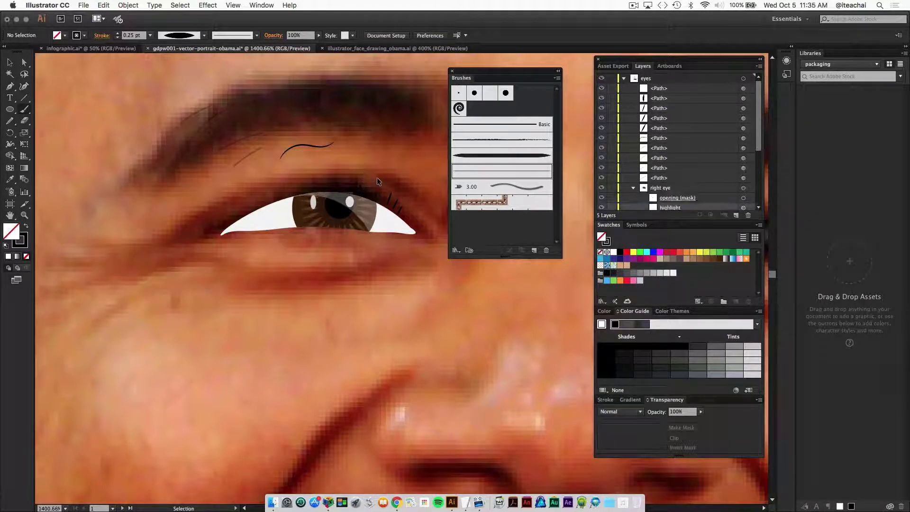
key(super+z)
Step: Paint hair-strand lines along the upper and lower lid edges and lashes at the outer corner of the eye
key(b)
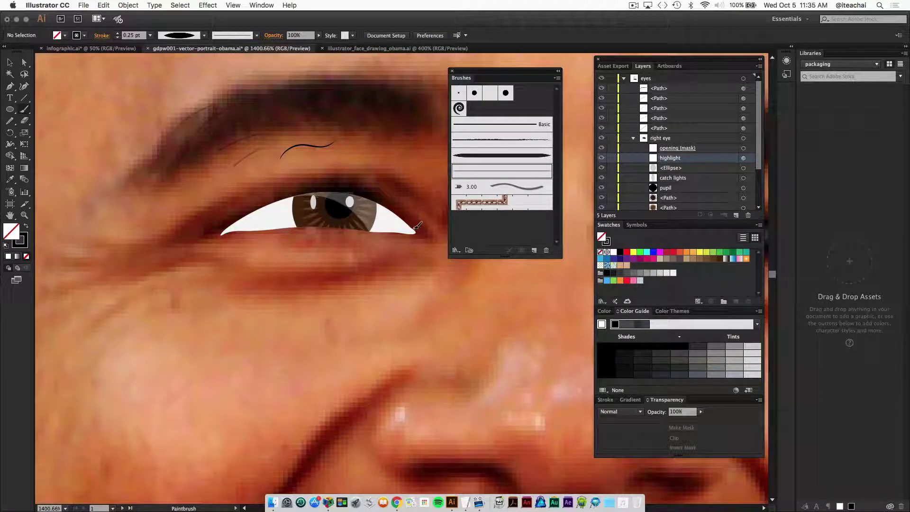
mouse_move(414, 222)
mouse_down()
mouse_move(360, 193)
mouse_move(319, 190)
mouse_move(214, 222)
mouse_move(246, 216)
mouse_move(209, 226)
mouse_move(237, 220)
mouse_move(202, 238)
mouse_move(249, 213)
mouse_move(222, 214)
mouse_move(240, 216)
mouse_move(229, 222)
mouse_move(241, 215)
mouse_move(212, 228)
mouse_up()
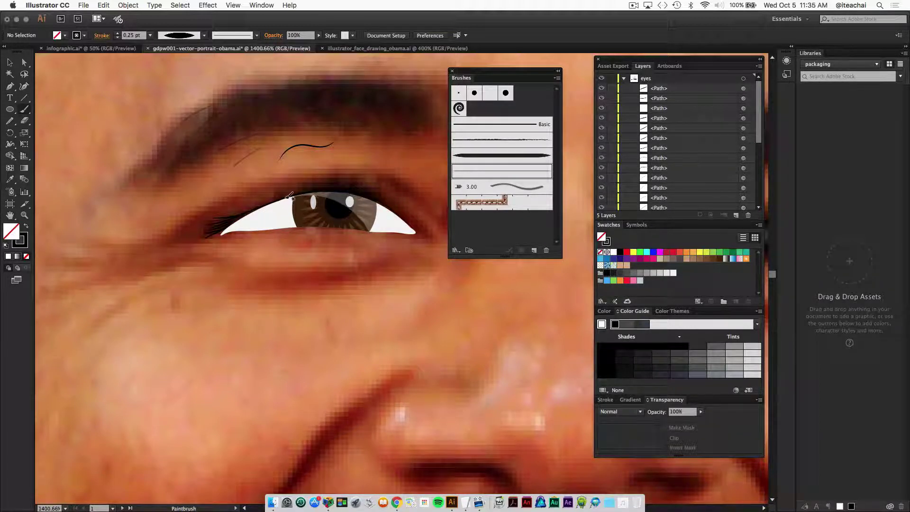
drag(274, 200, 252, 211)
mouse_move(254, 207)
mouse_down()
mouse_move(253, 235)
mouse_move(219, 238)
mouse_move(262, 230)
mouse_up()
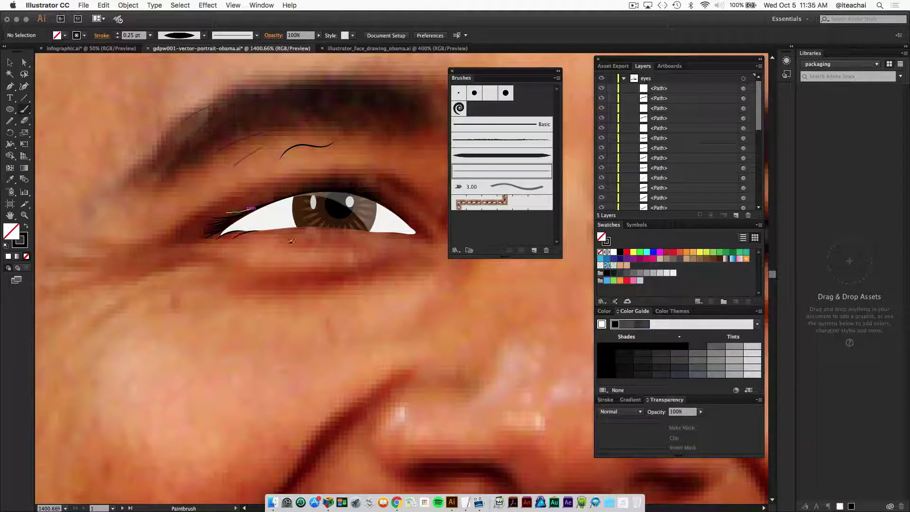
drag(262, 230, 415, 232)
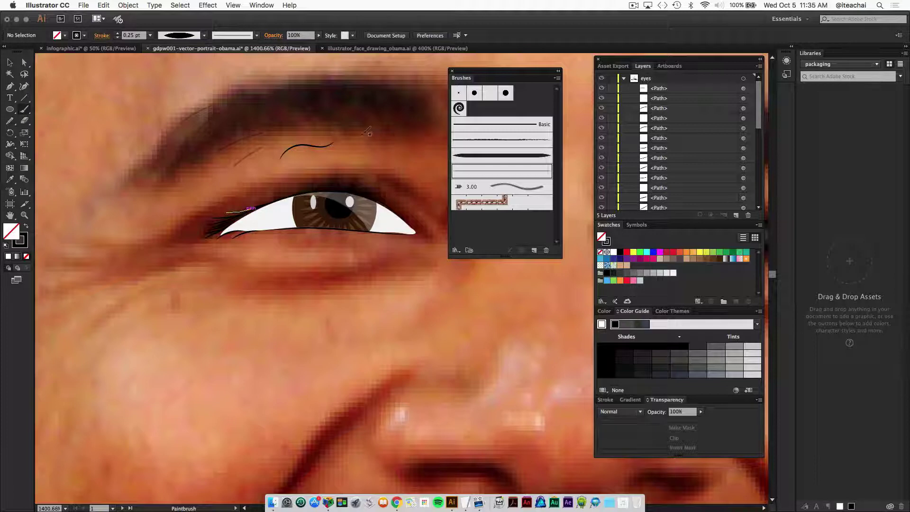
Step: Delete the test strands between the eyebrow and the eye
key(v)
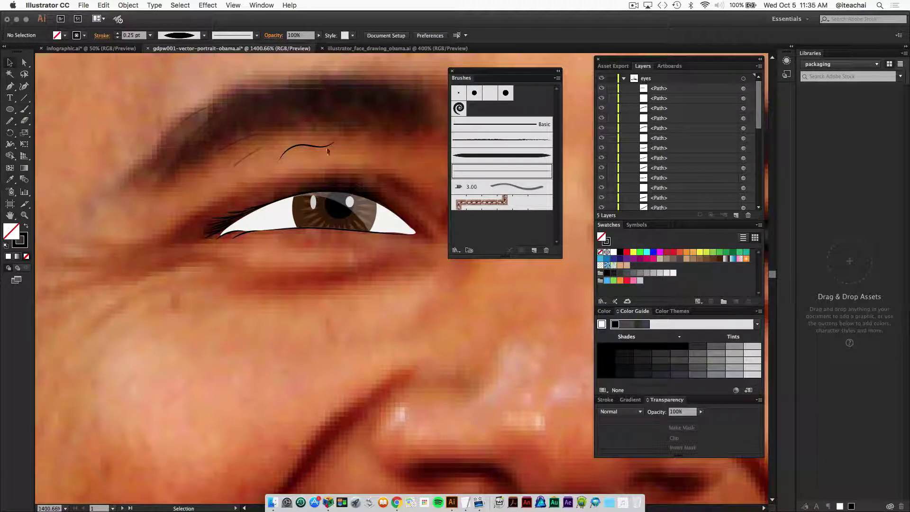
click(322, 148)
key(Delete)
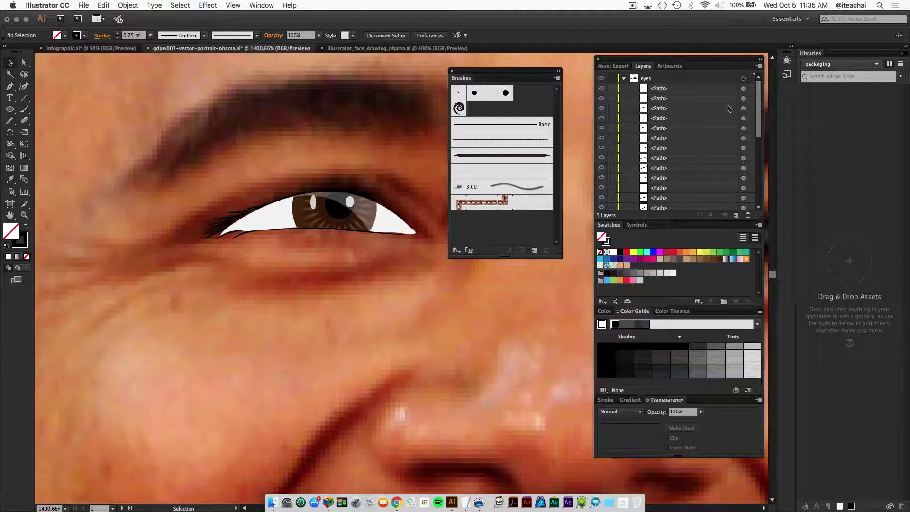
Step: Collapse the eyes layer, show the skintones layer, and set the upper lid line's stroke weight to 0.75 pt
click(624, 79)
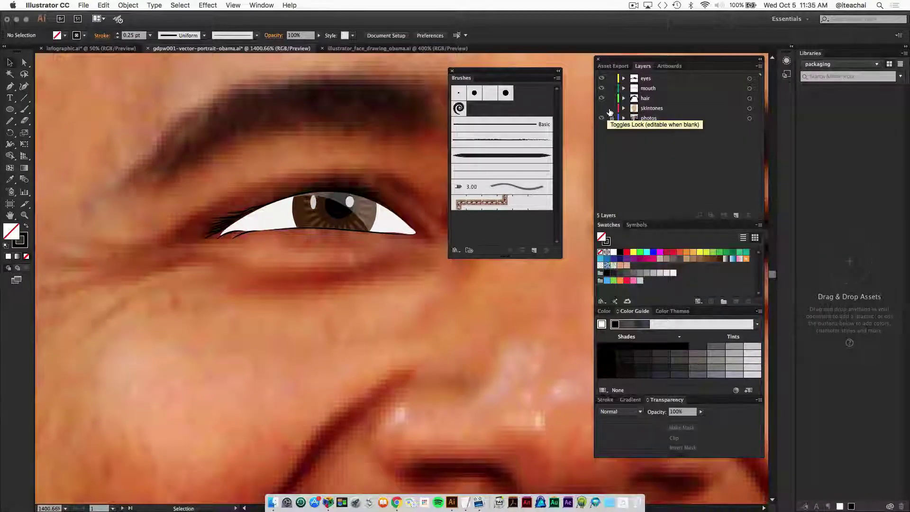
click(601, 118)
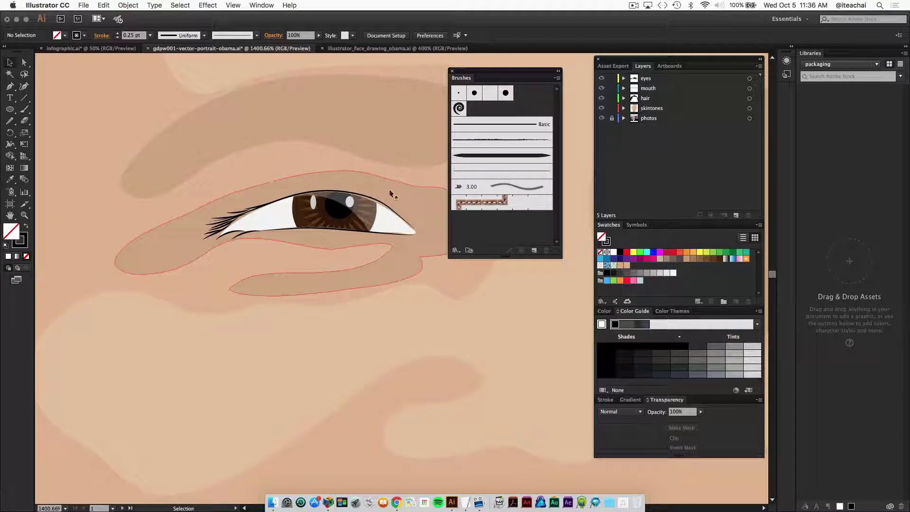
click(383, 204)
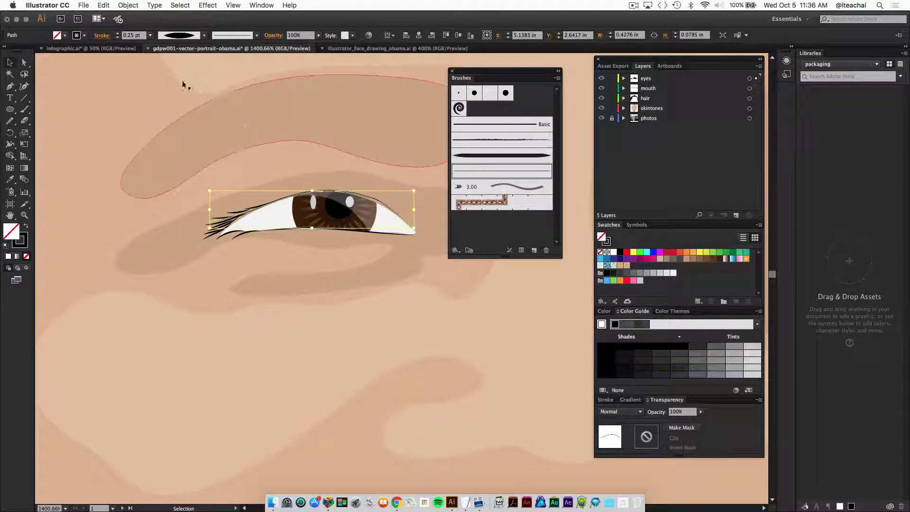
click(150, 36)
click(156, 54)
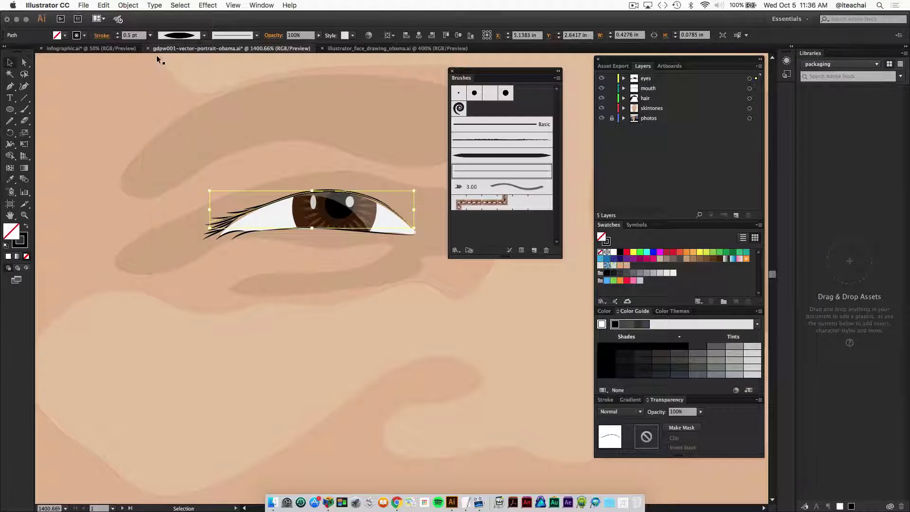
click(150, 36)
click(159, 67)
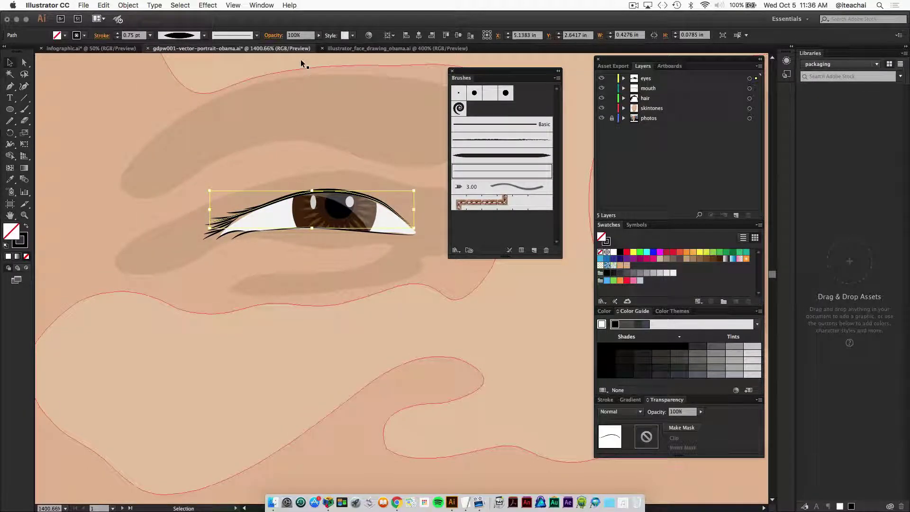
click(113, 219)
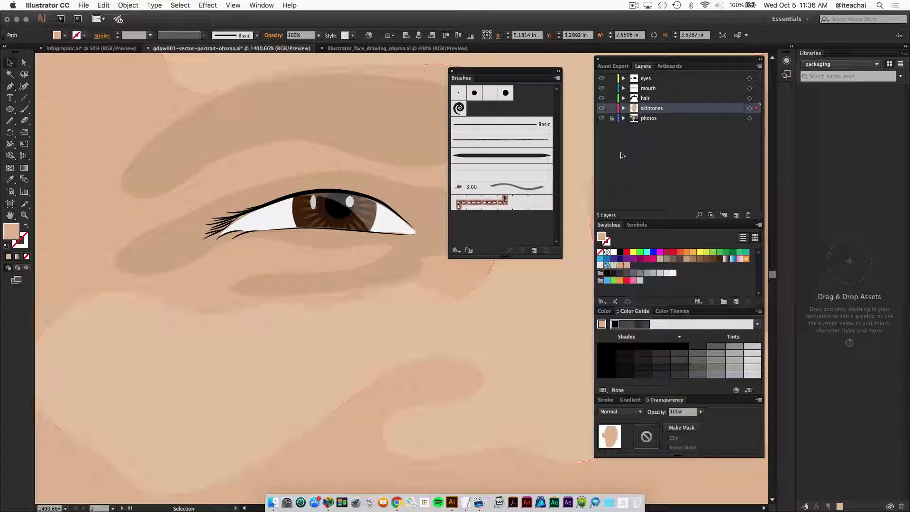
Step: Examine the drawn eye against the skin-tone shapes and the empty area for the second eye
key(super+minus)
key(super+minus)
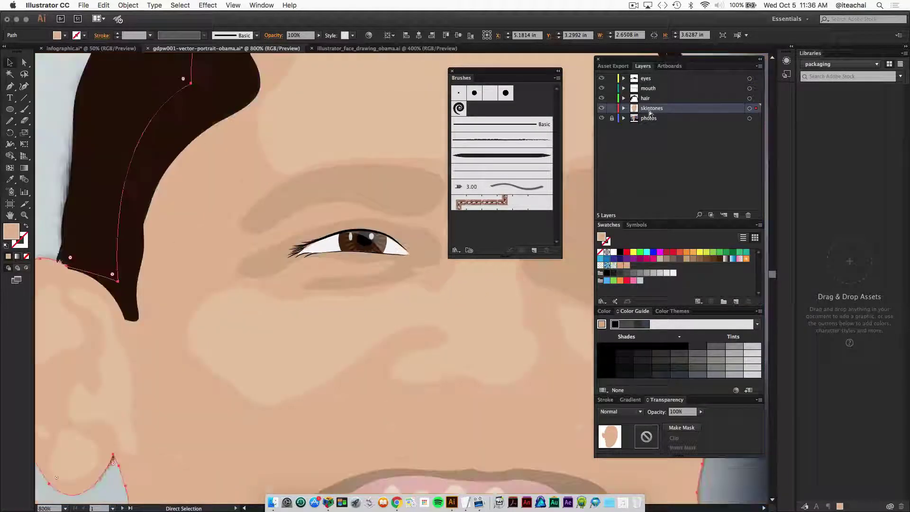
key(v)
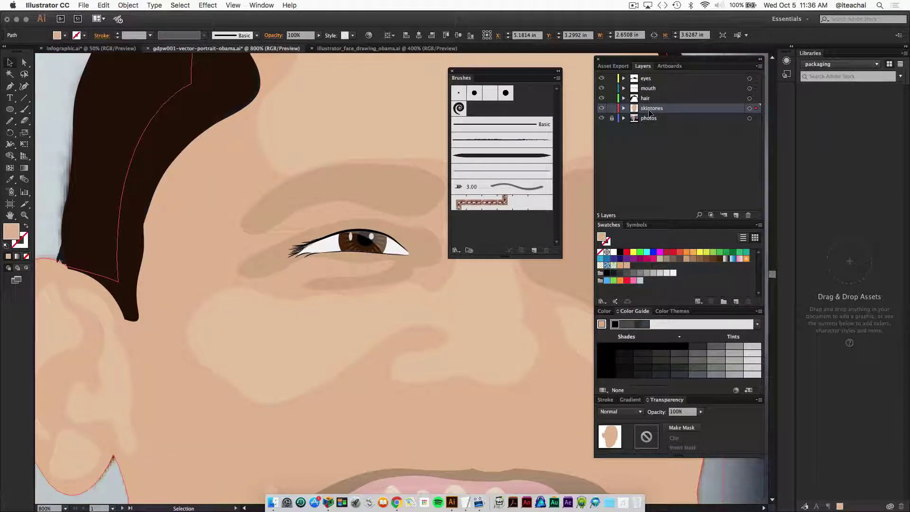
drag(465, 315, 386, 335)
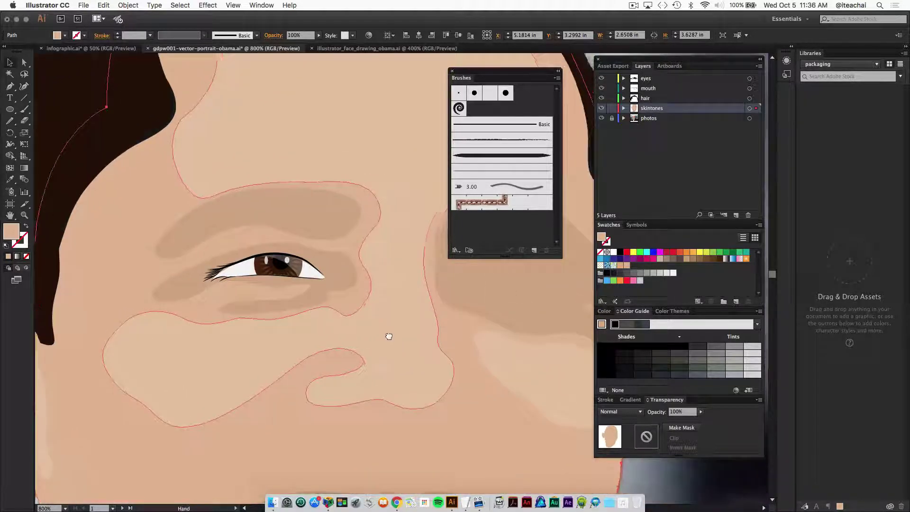
click(276, 280)
click(389, 278)
click(443, 284)
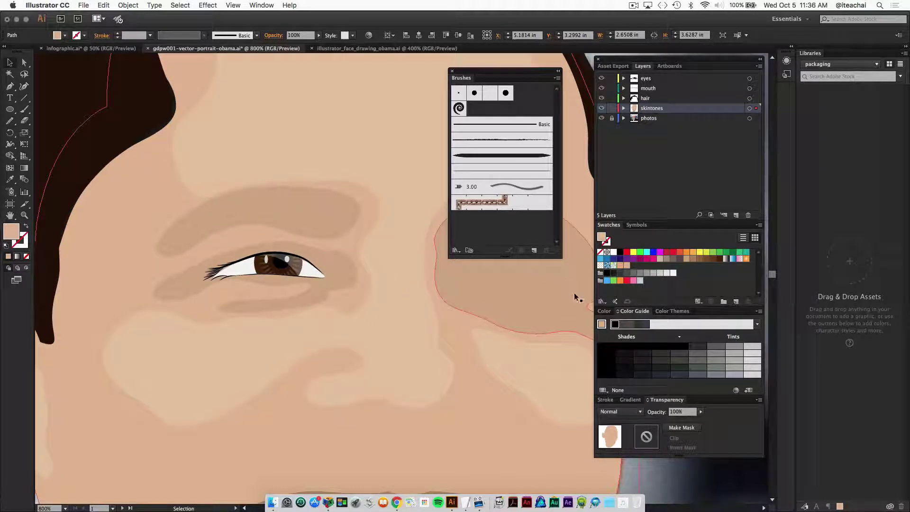